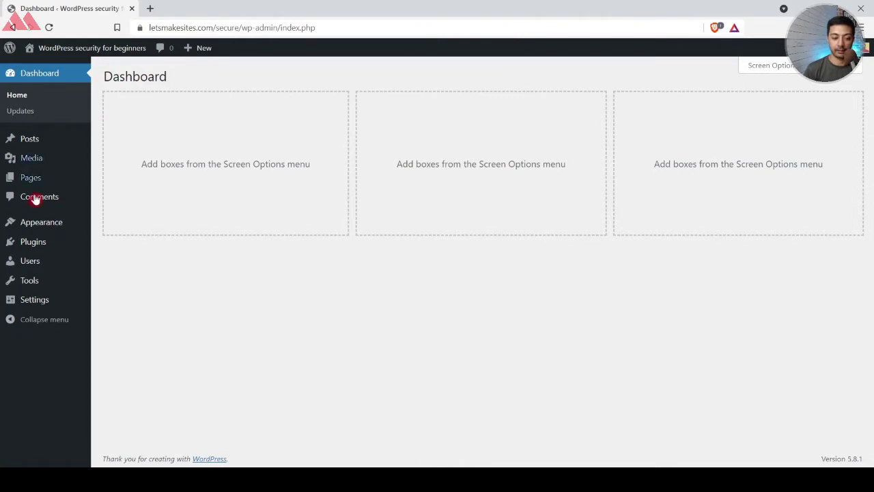
Find the WP Cerber Security, Anti-spam & Malware Scan plugin by searching for "cerber security", then install and activate it
{"action": "mouse_move", "coordinate": [32, 239]}
{"action": "left_click", "coordinate": [113, 248]}
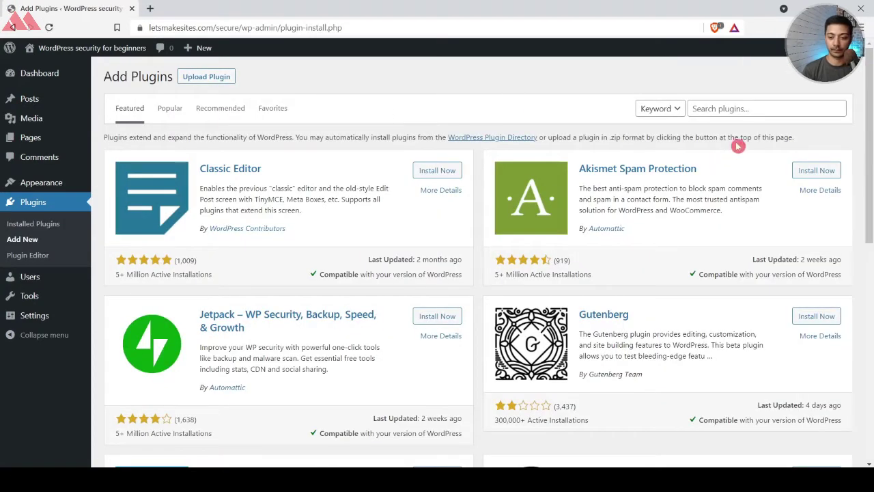
{"action": "left_click", "coordinate": [758, 110]}
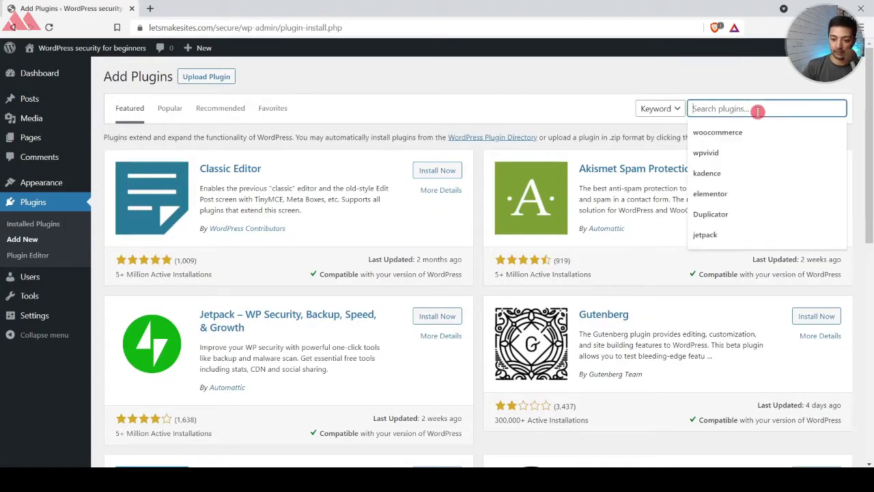
{"action": "type", "text": "cerber security"}
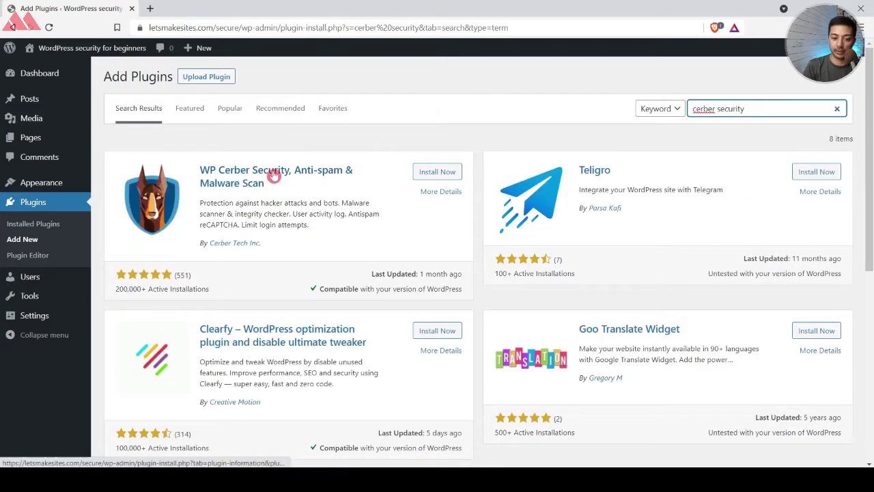
{"action": "left_click", "coordinate": [444, 172]}
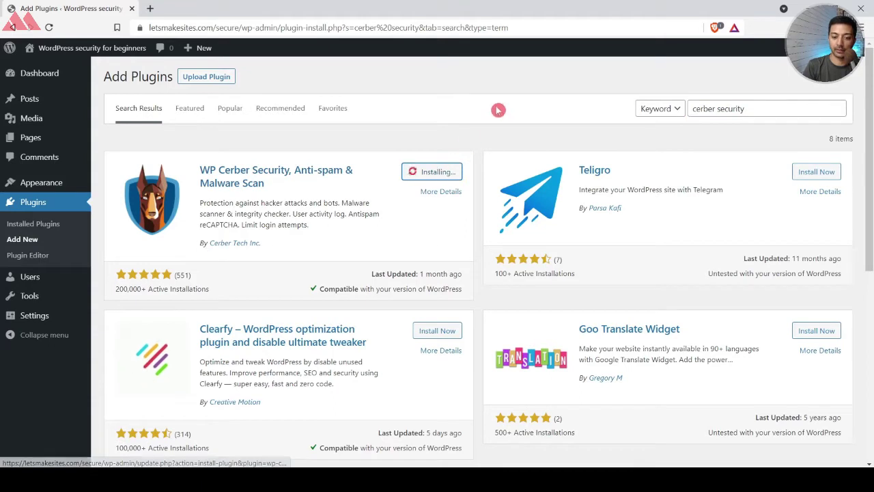
{"action": "left_click", "coordinate": [442, 174]}
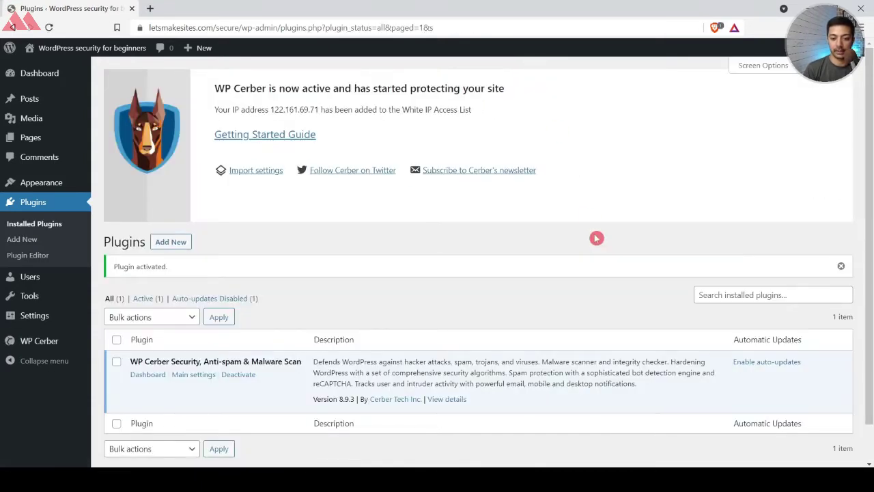
Open the WP Cerber dashboard and dismiss the 8.9.3 release highlights
{"action": "left_click", "coordinate": [139, 375]}
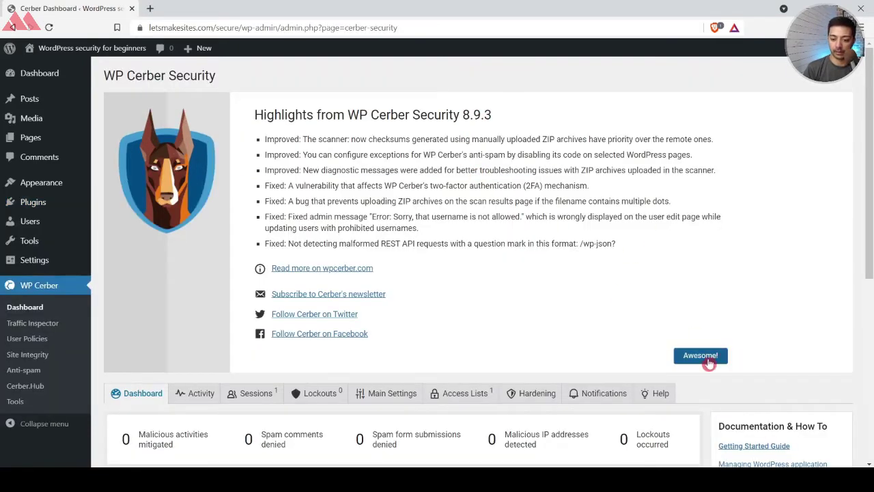
{"action": "left_click", "coordinate": [700, 356]}
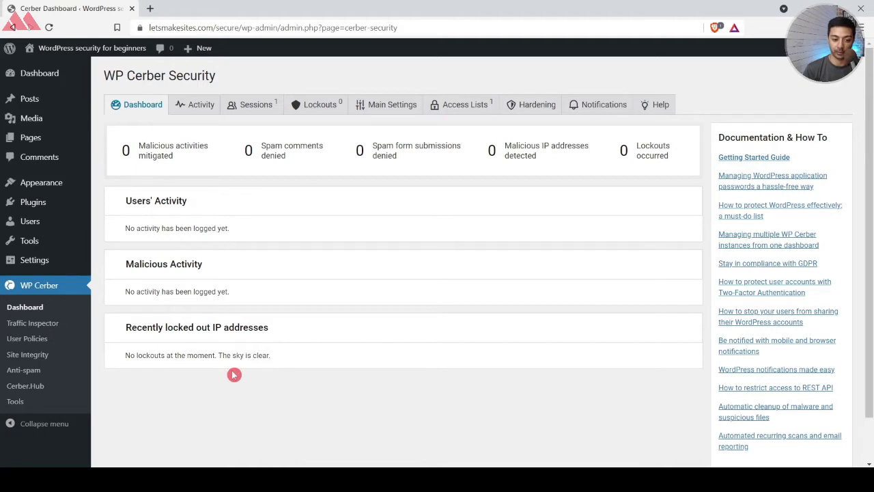
Review WP Cerber's Activity, Sessions, Lockouts, Main Settings, Access Lists and Notifications pages
{"action": "left_click", "coordinate": [197, 104]}
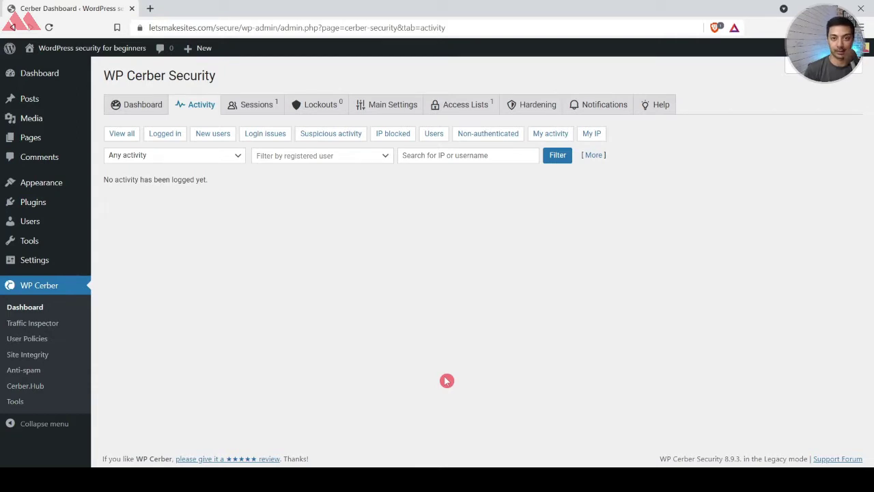
{"action": "left_click", "coordinate": [266, 105]}
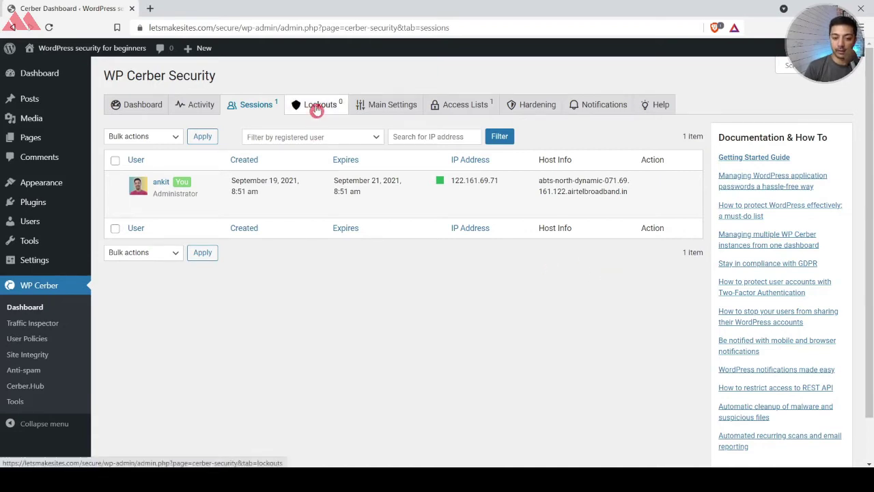
{"action": "left_click", "coordinate": [317, 108]}
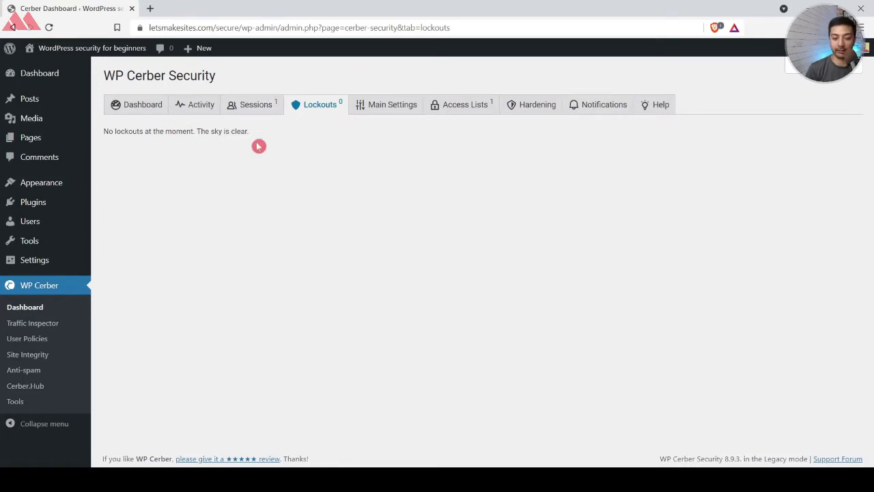
{"action": "left_click", "coordinate": [380, 112]}
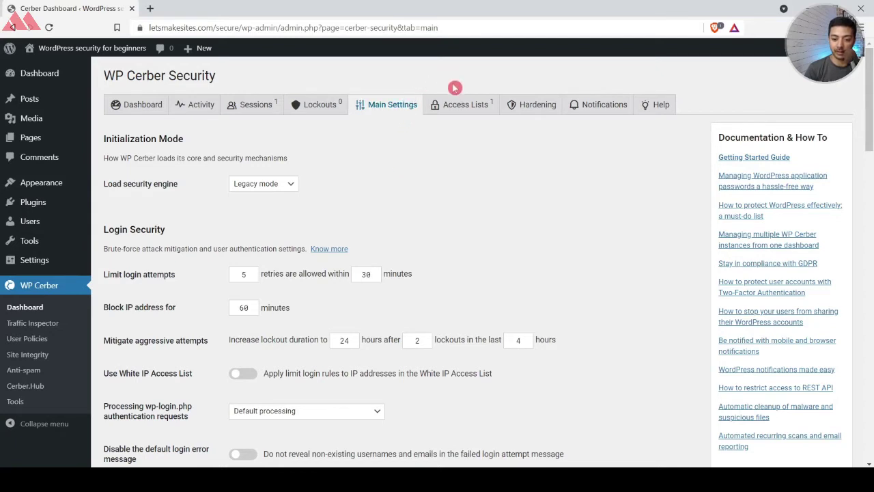
{"action": "left_click", "coordinate": [465, 101]}
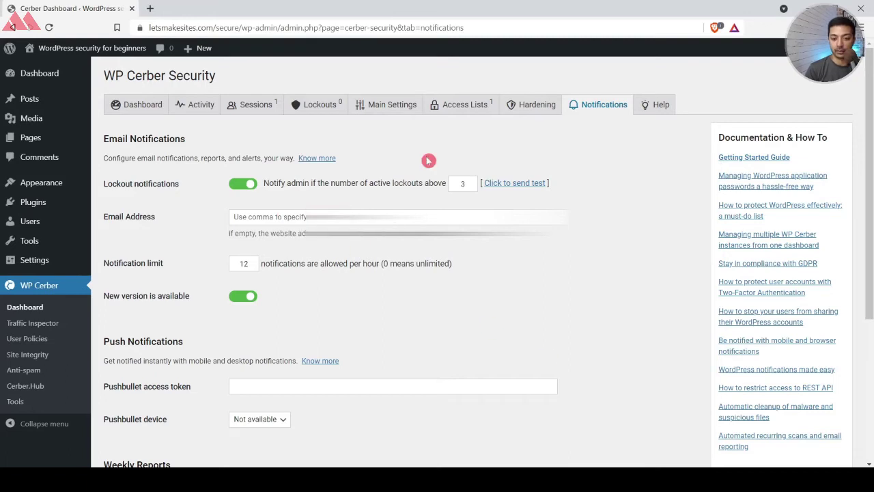
Try limiting login attempts to 3 retries in WP Cerber's main settings, leaving for the access lists without saving
{"action": "left_click", "coordinate": [398, 107]}
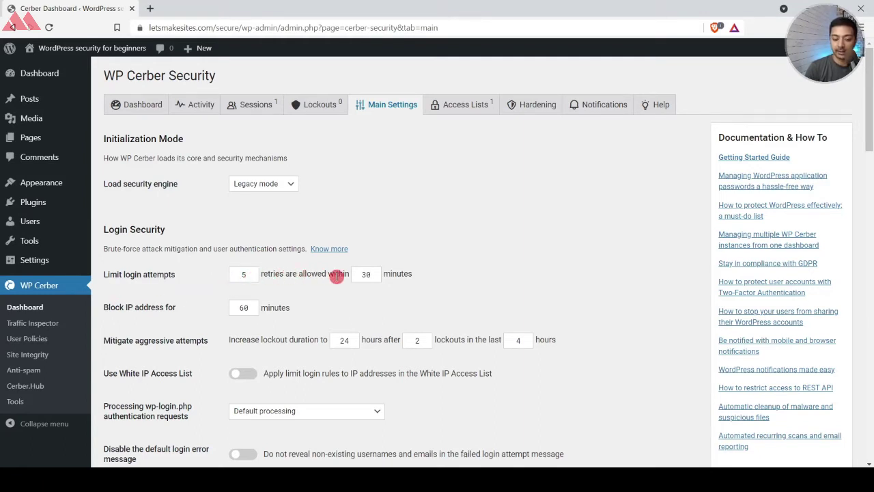
{"action": "double_click", "coordinate": [244, 274]}
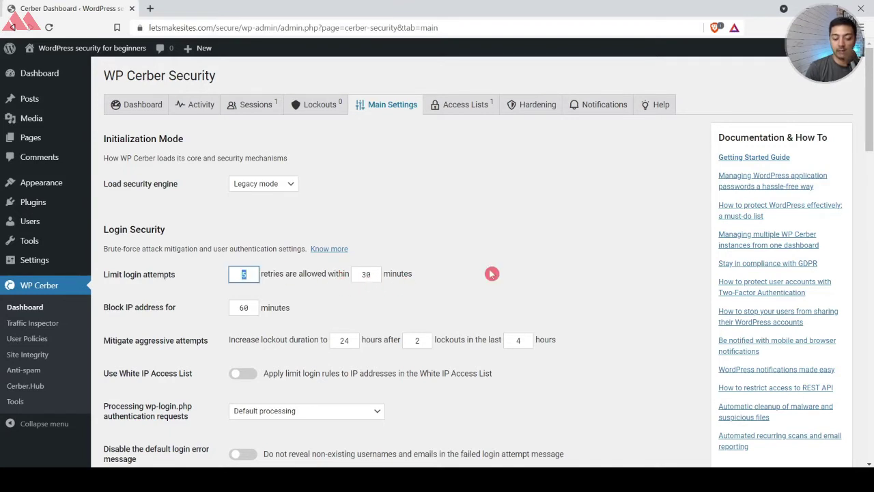
{"action": "type", "text": "3"}
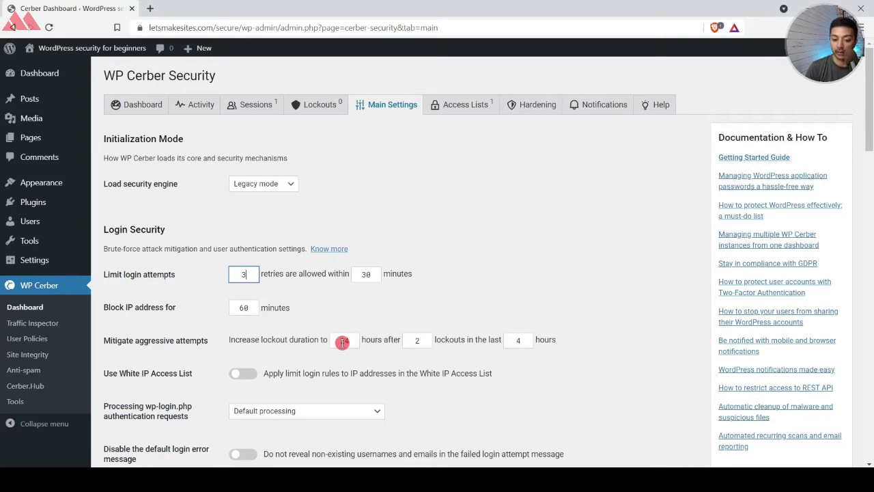
{"action": "scroll", "coordinate": [155, 271], "scroll_direction": "down", "scroll_amount": 2}
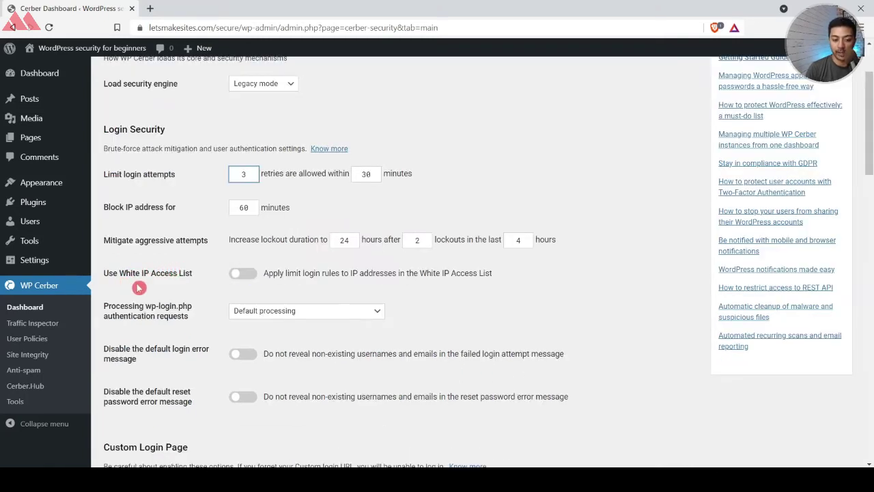
{"action": "scroll", "coordinate": [364, 188], "scroll_direction": "up", "scroll_amount": 2}
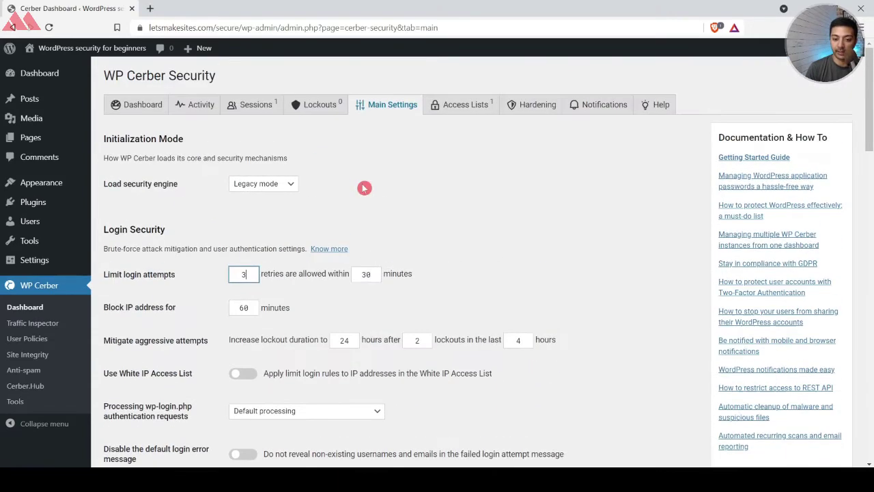
{"action": "left_click", "coordinate": [457, 112]}
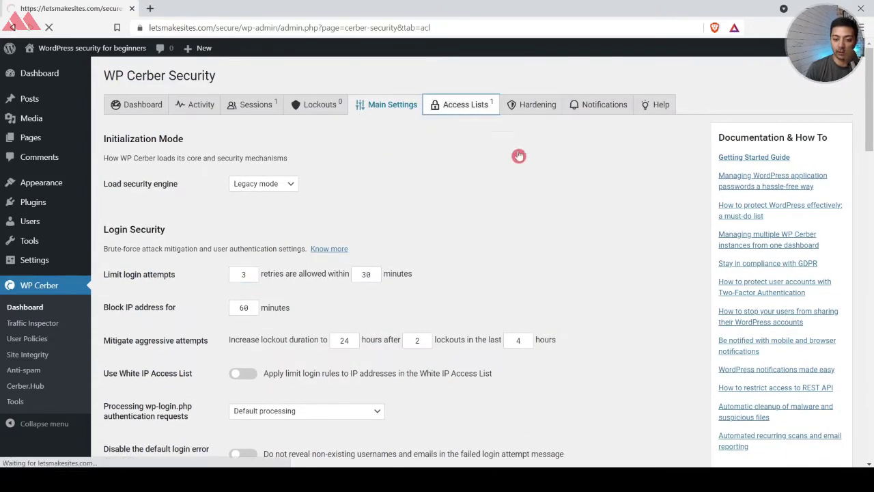
Return to WP Cerber's main settings and examine the options for processing wp-login.php authentication requests
{"action": "left_click", "coordinate": [389, 106]}
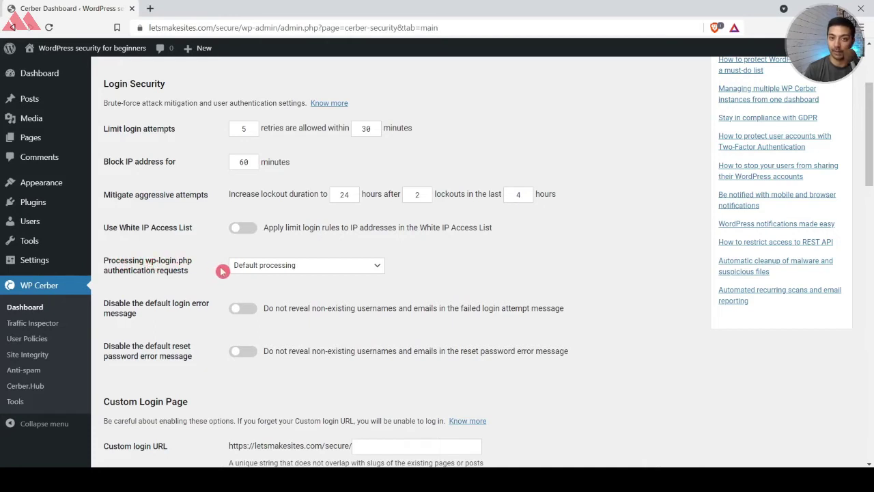
{"action": "left_click", "coordinate": [260, 272]}
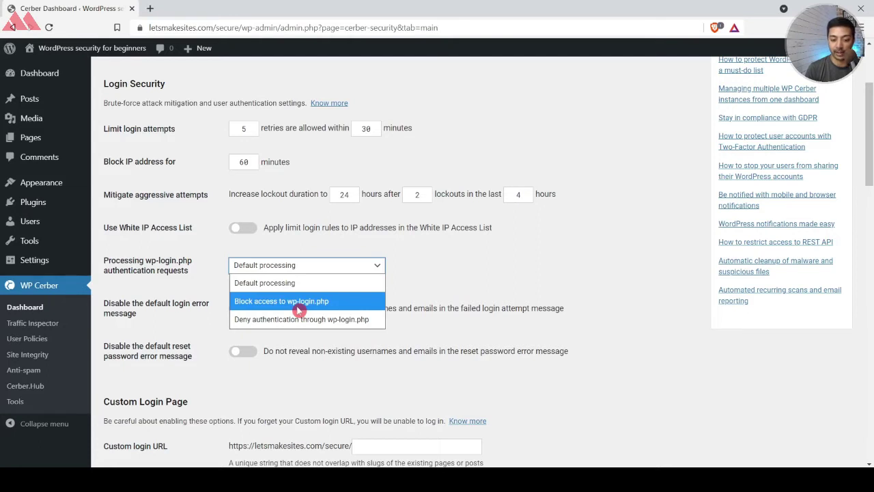
{"action": "left_click", "coordinate": [281, 268]}
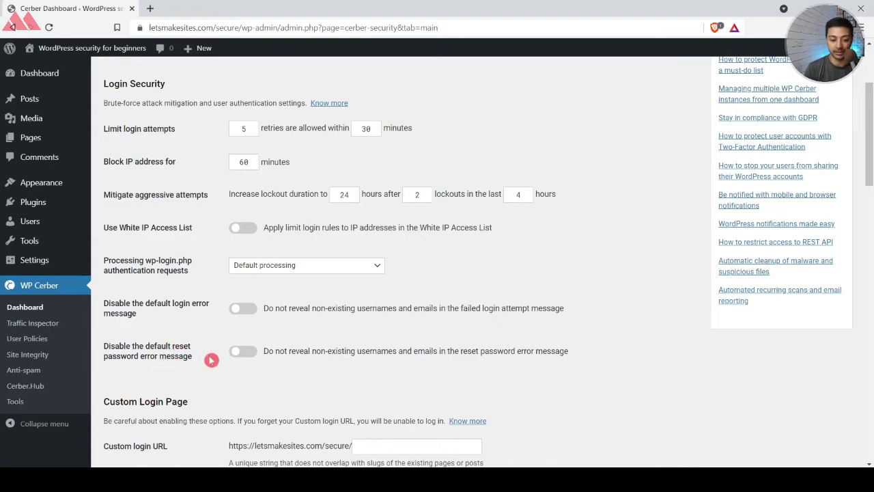
Set the custom login URL slug to myadmin and turn on Disable dashboard redirection
{"action": "scroll", "coordinate": [278, 370], "scroll_direction": "down", "scroll_amount": 5}
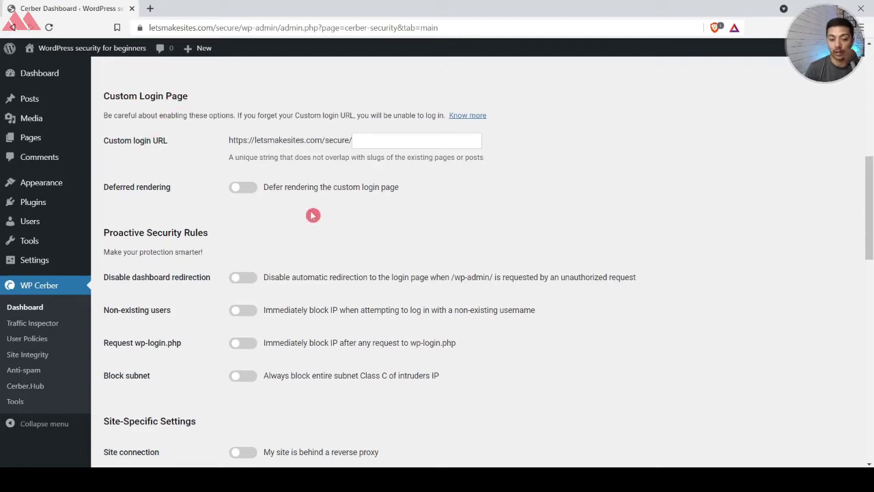
{"action": "left_click", "coordinate": [405, 133]}
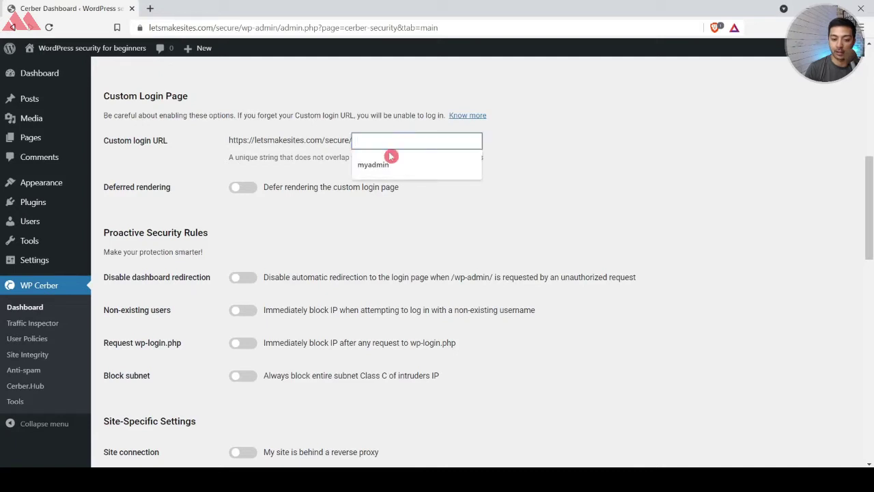
{"action": "left_click", "coordinate": [390, 161]}
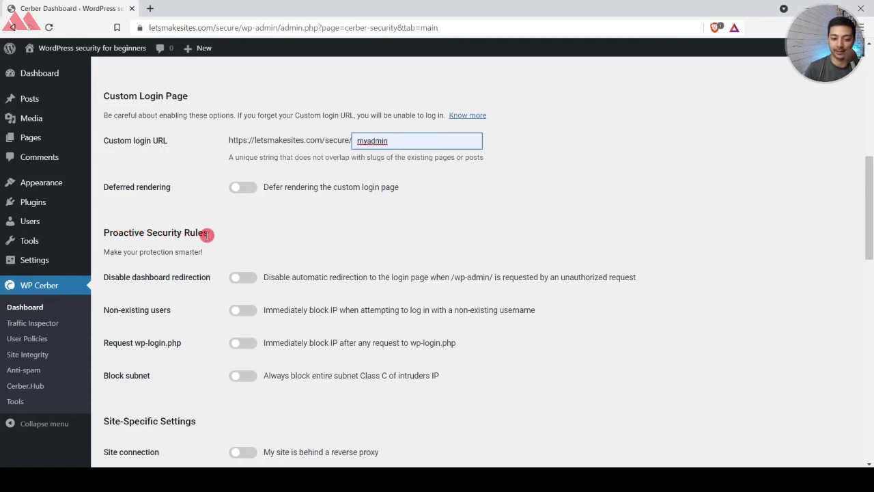
{"action": "left_click", "coordinate": [247, 282]}
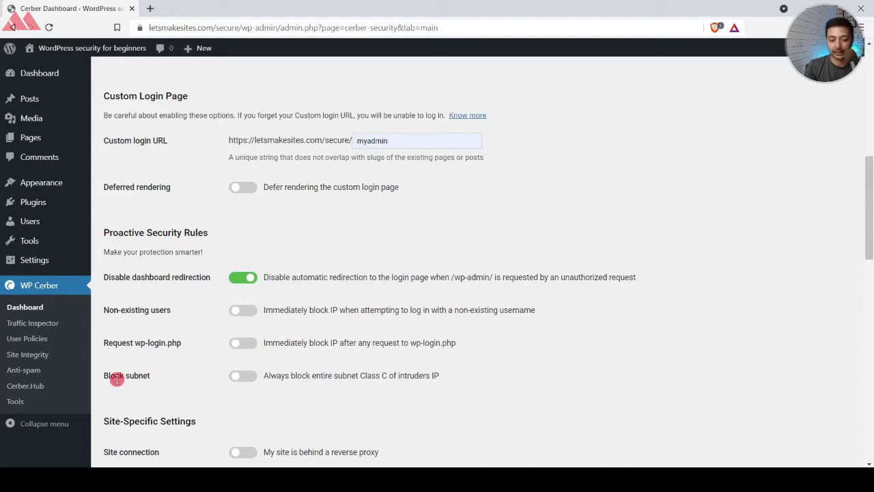
Review the remaining proactive security, site-specific, Citadel mode, activity and personal preference options, and save the main settings
{"action": "scroll", "coordinate": [168, 398], "scroll_direction": "down", "scroll_amount": 1}
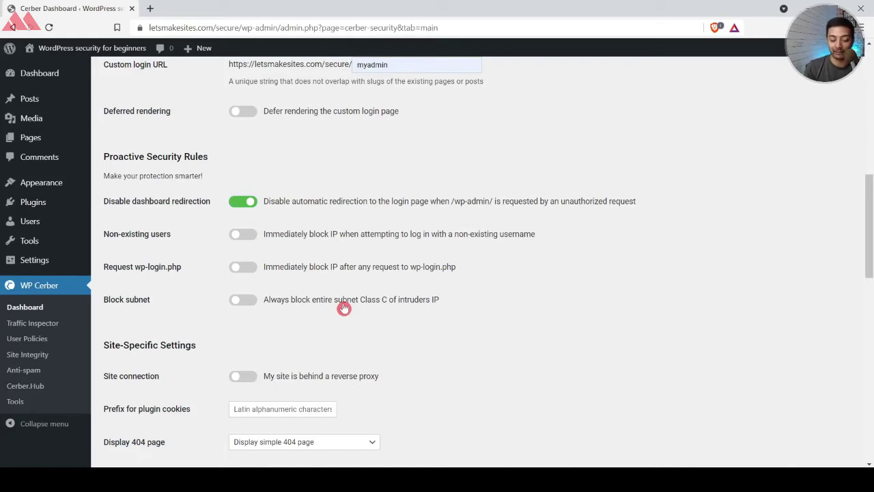
{"action": "scroll", "coordinate": [490, 340], "scroll_direction": "down", "scroll_amount": 1}
{"action": "scroll", "coordinate": [526, 280], "scroll_direction": "down", "scroll_amount": 6}
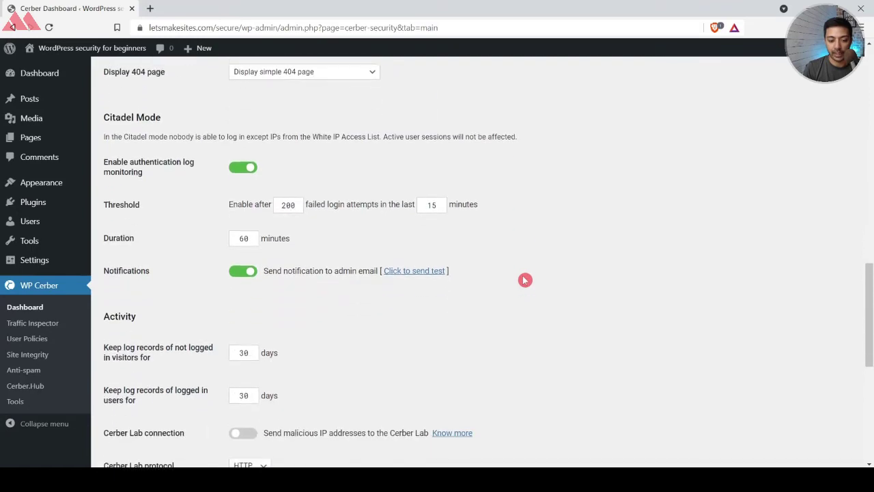
{"action": "scroll", "coordinate": [525, 280], "scroll_direction": "down", "scroll_amount": 1}
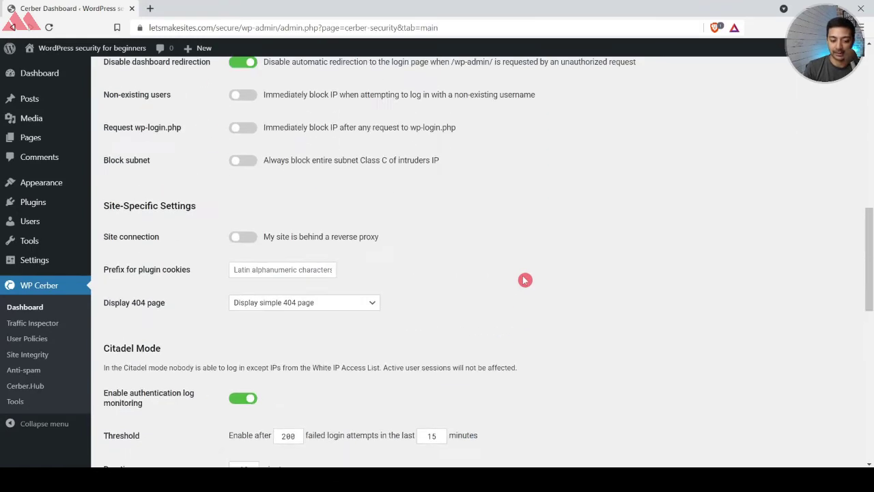
{"action": "scroll", "coordinate": [526, 280], "scroll_direction": "down", "scroll_amount": 7}
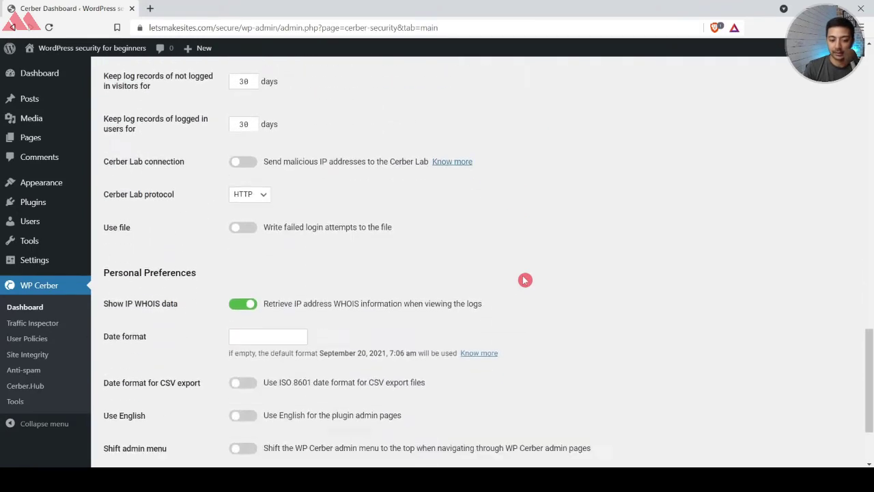
{"action": "left_click", "coordinate": [265, 410]}
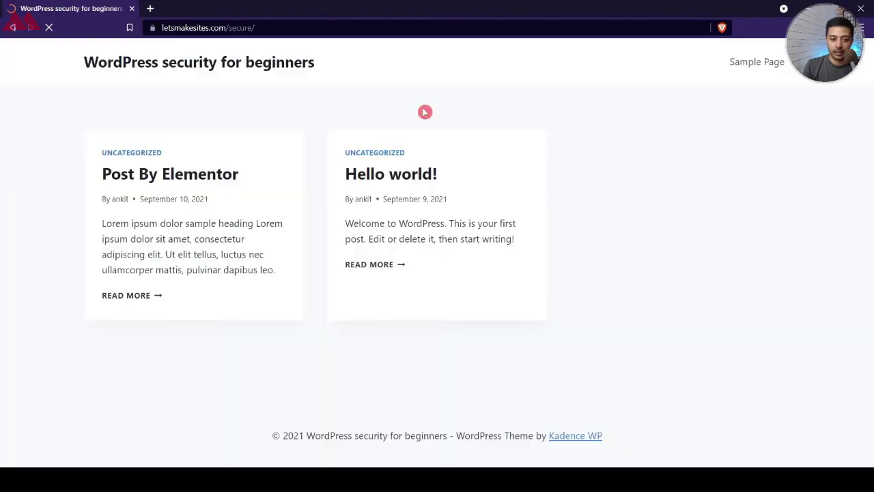
Test the site's default login addresses in the other browser window by loading /secure/wp-admin/ and /secure/wp-login.php
{"action": "key", "text": "Return"}
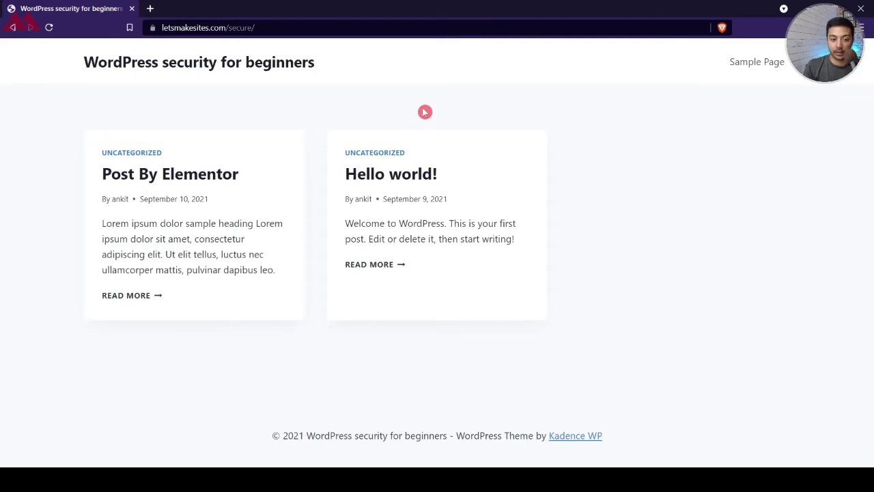
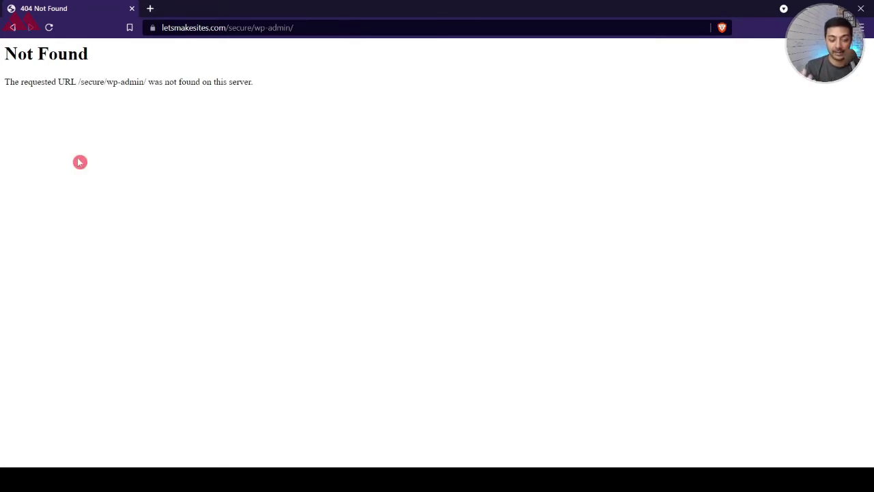
{"action": "left_click", "coordinate": [267, 28]}
{"action": "left_click_drag", "start_coordinate": [294, 27], "coordinate": [367, 28]}
{"action": "type", "text": "lo"}
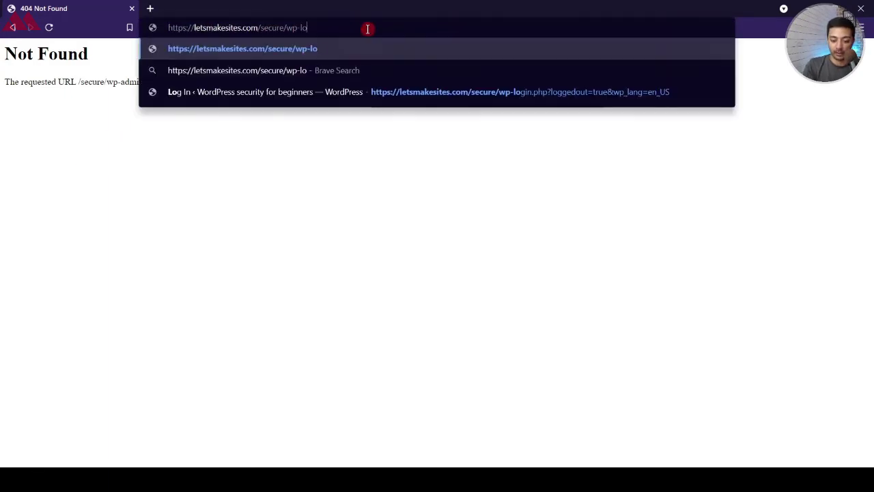
{"action": "type", "text": "gin.php"}
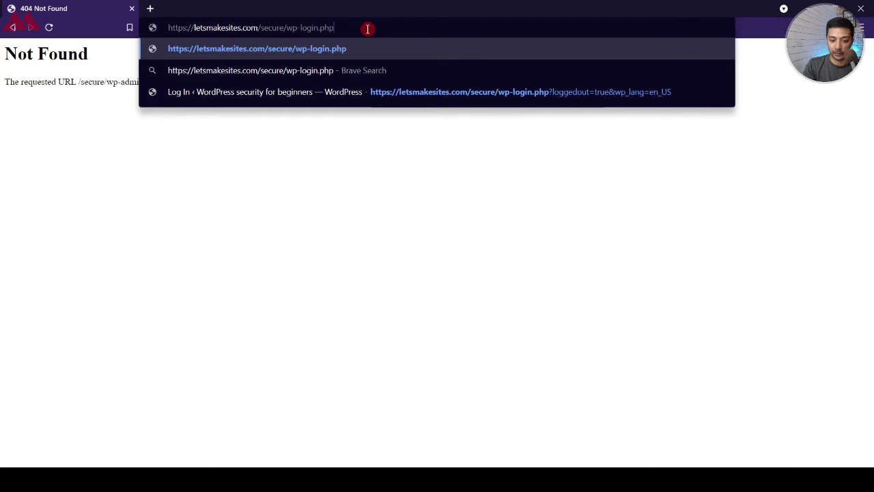
{"action": "key", "text": "Return"}
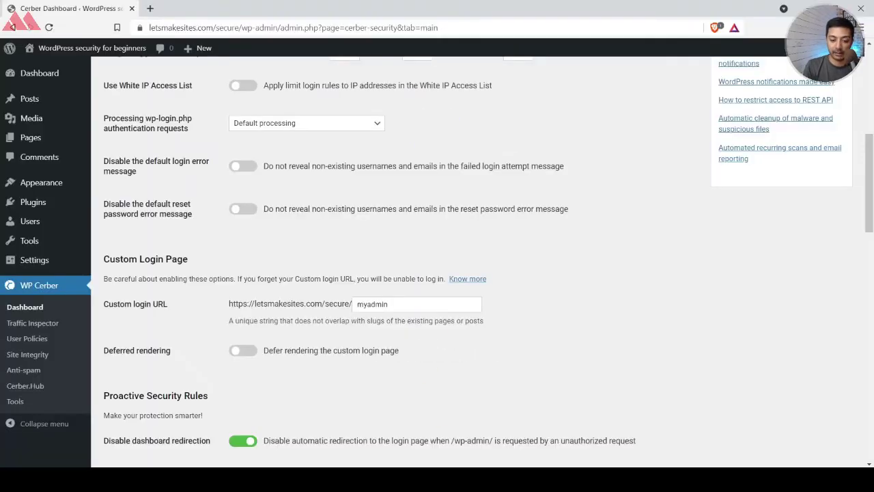
Enable immediate IP blocking for login attempts with non-existing usernames and for any request to wp-login.php
{"action": "scroll", "coordinate": [391, 330], "scroll_direction": "down", "scroll_amount": 2}
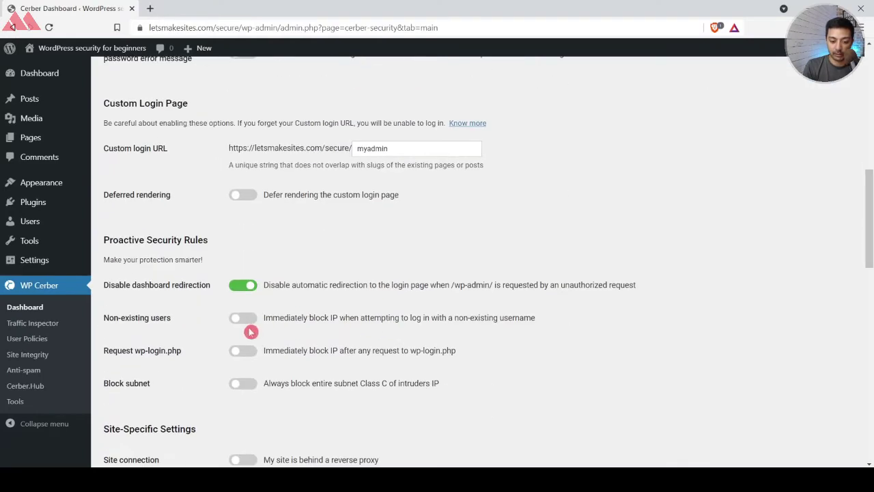
{"action": "left_click", "coordinate": [250, 323]}
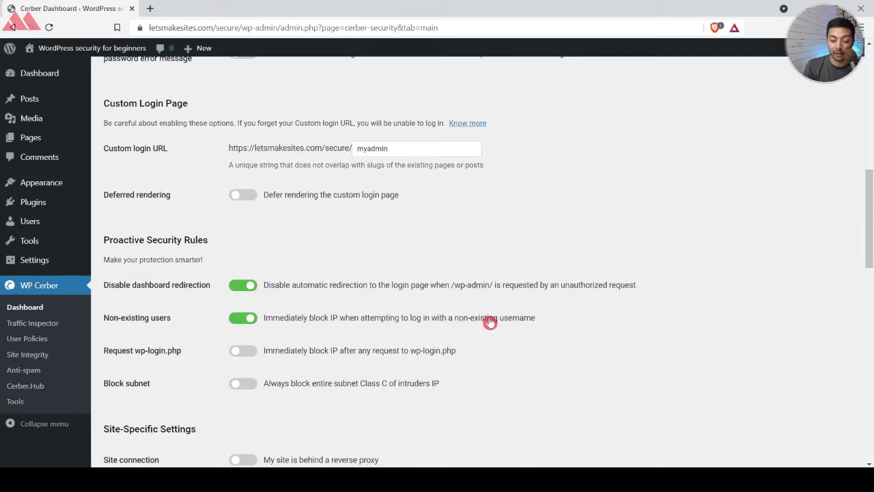
{"action": "left_click", "coordinate": [248, 358]}
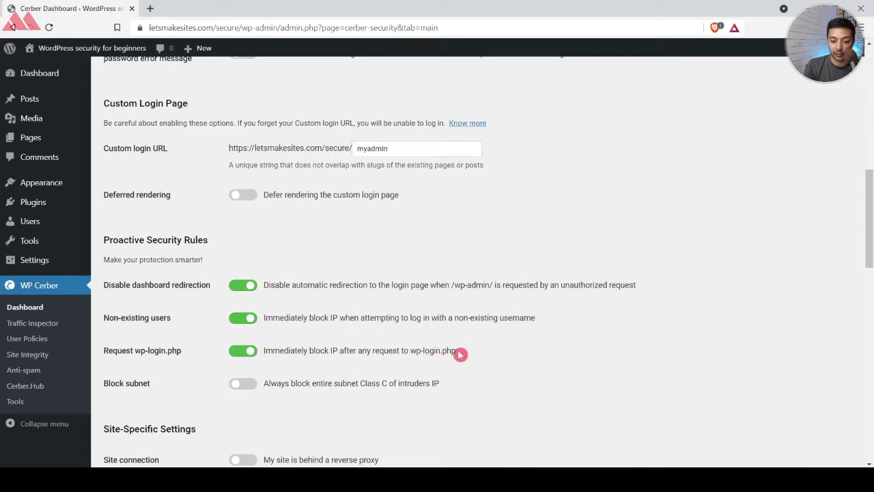
Set the processing of wp-login.php authentication requests to Block access to wp-login.php, and save the main settings
{"action": "scroll", "coordinate": [168, 282], "scroll_direction": "up", "scroll_amount": 5}
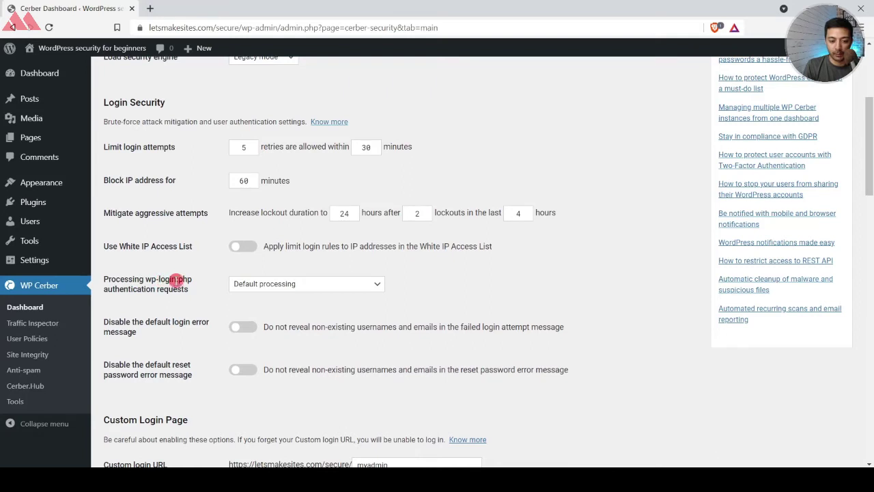
{"action": "left_click", "coordinate": [286, 285]}
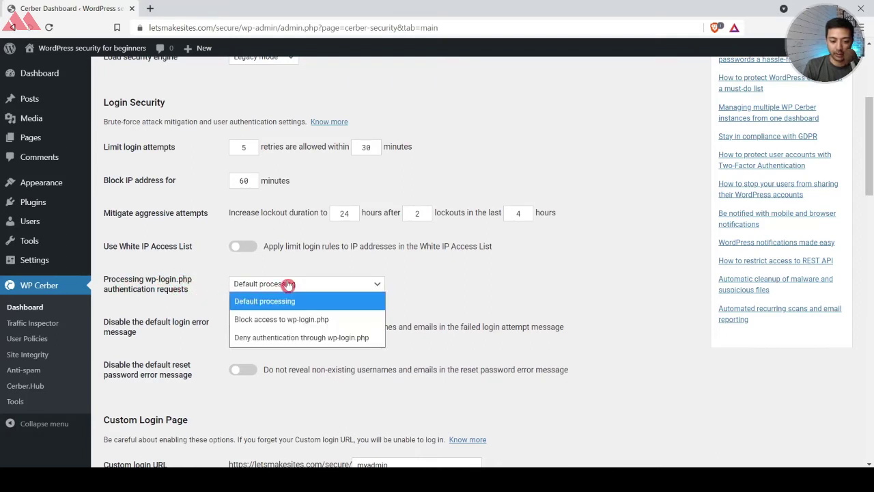
{"action": "left_click", "coordinate": [283, 319]}
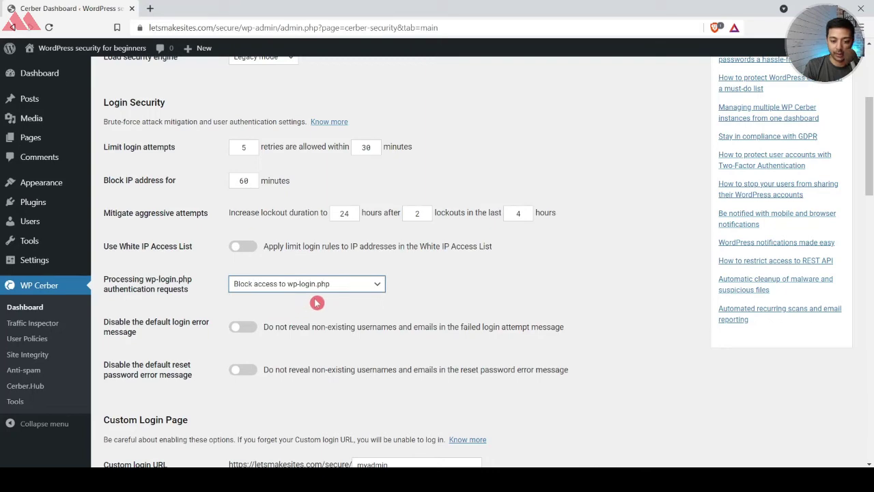
{"action": "scroll", "coordinate": [608, 318], "scroll_direction": "down", "scroll_amount": 20}
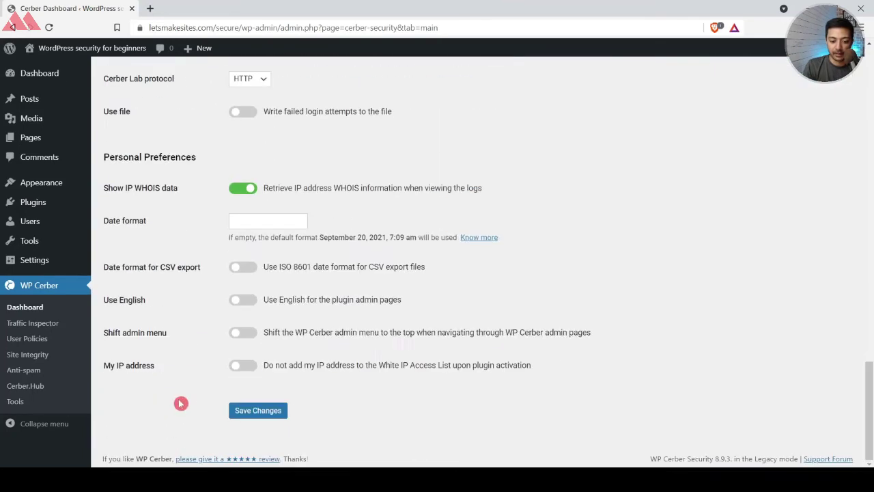
{"action": "left_click", "coordinate": [262, 414]}
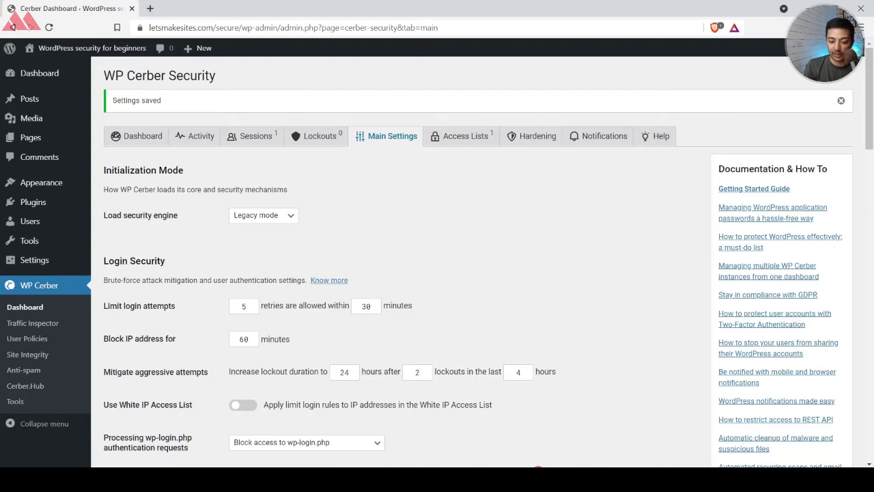
Switch to the other browser window and test the default admin address by loading letsmakesites.com/secure/wp-admin
{"action": "left_click", "coordinate": [451, 437]}
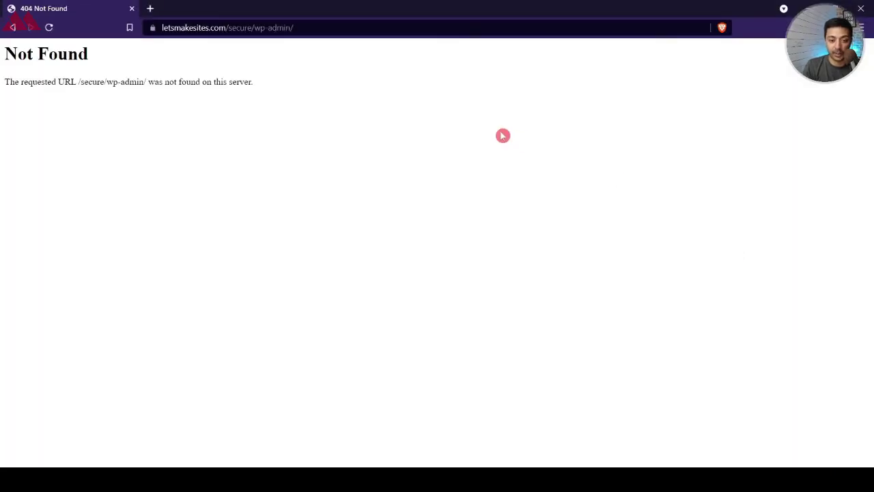
{"action": "key", "text": "alt+Left"}
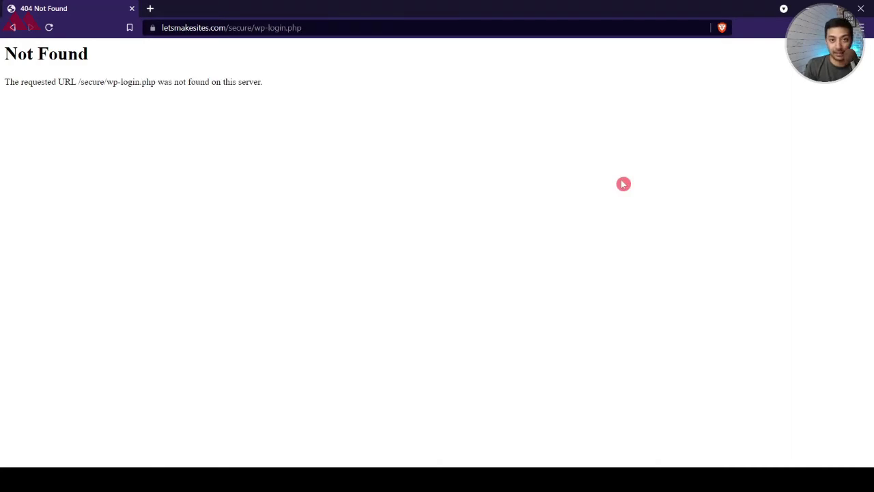
{"action": "left_click_drag", "start_coordinate": [355, 28], "coordinate": [287, 27]}
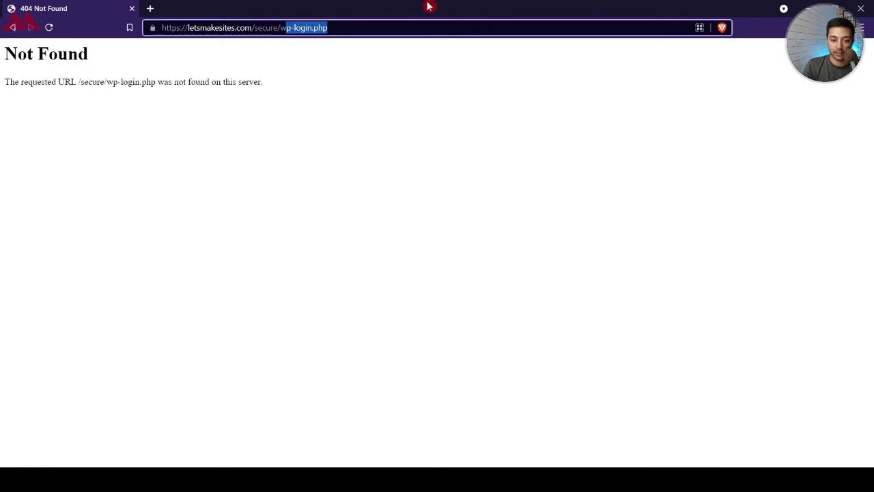
{"action": "key", "text": "BackSpace"}
{"action": "type", "text": "wp-admin"}
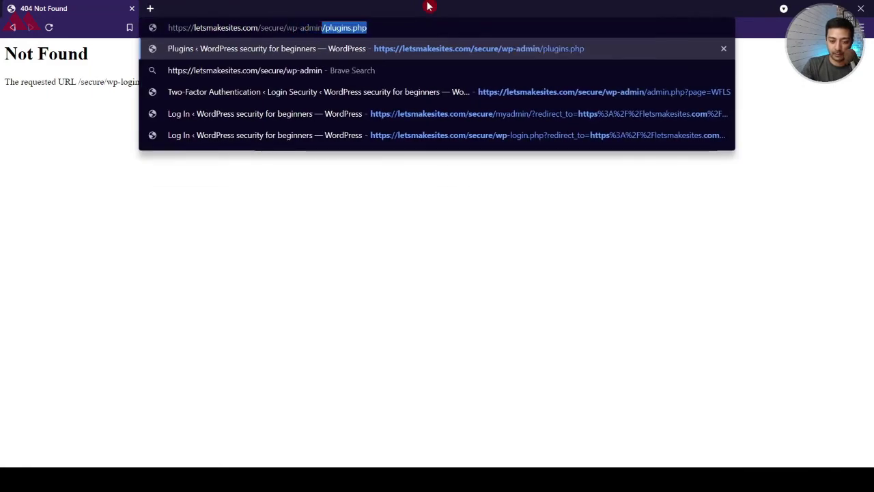
{"action": "key", "text": "BackSpace"}
{"action": "key", "text": "Return"}
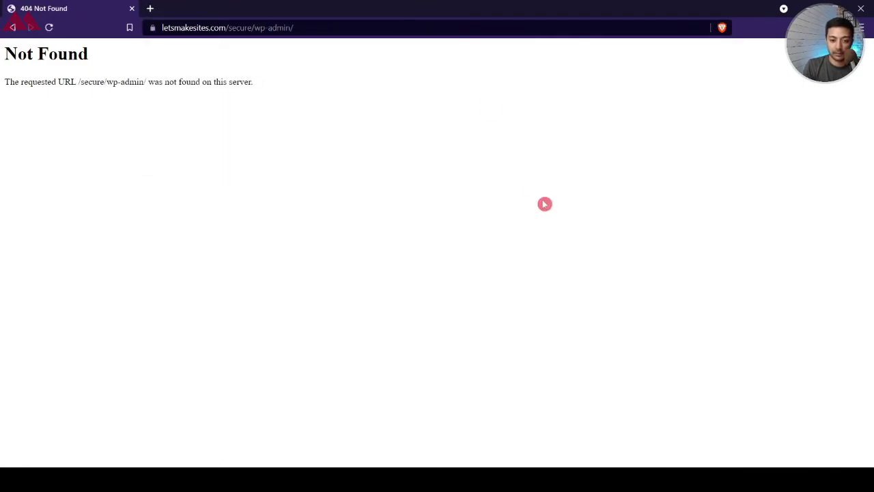
Test the default login page by loading letsmakesites.com/secure/wp-login.php
{"action": "left_click_drag", "start_coordinate": [258, 27], "coordinate": [377, 22]}
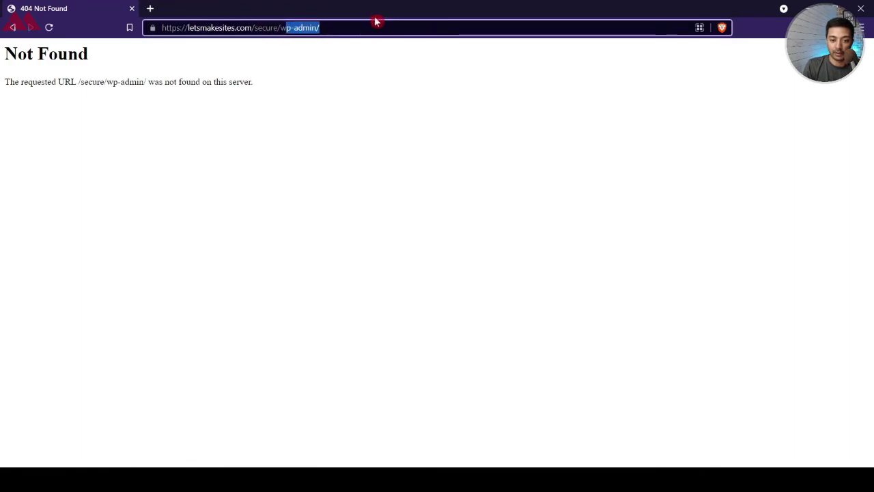
{"action": "key", "text": "BackSpace"}
{"action": "key", "text": "BackSpace"}
{"action": "type", "text": "wp-"}
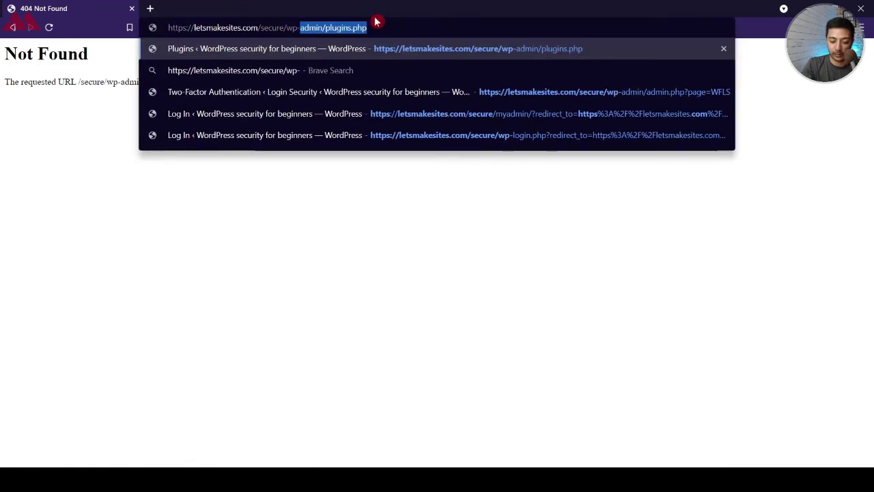
{"action": "type", "text": "login.php"}
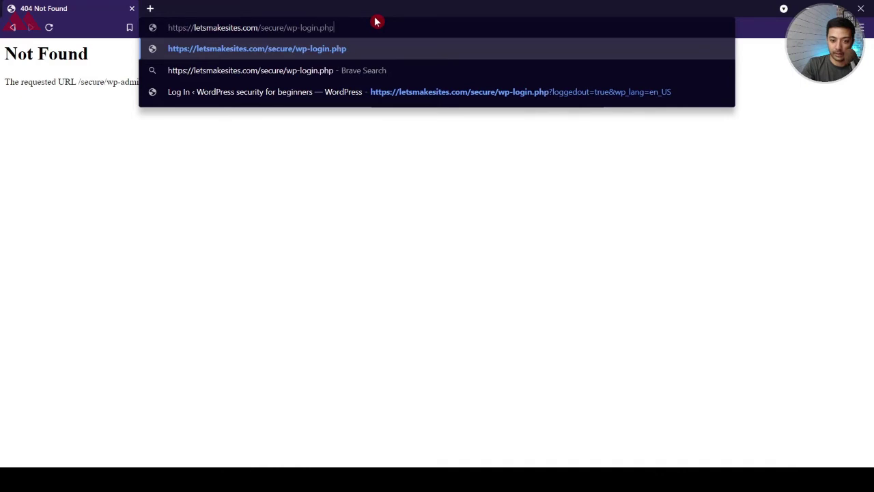
{"action": "key", "text": "Return"}
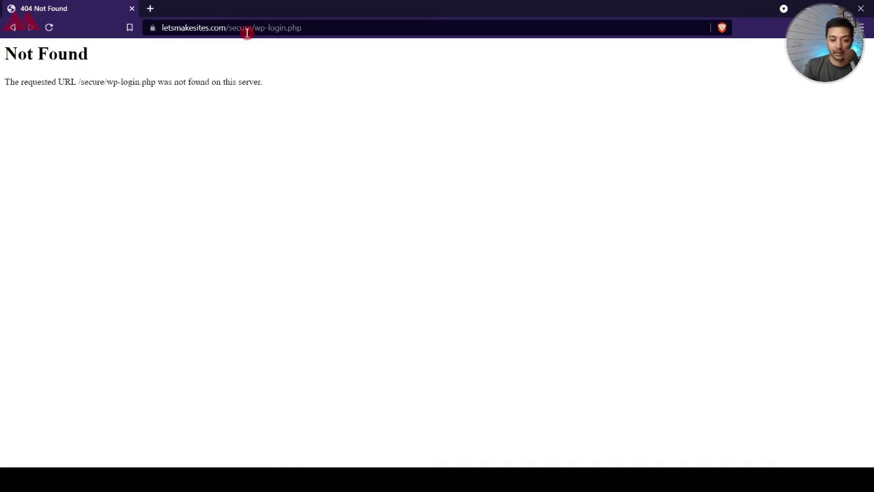
Load the custom login address letsmakesites.com/secure/myadmin and examine the notice on the login page
{"action": "left_click_drag", "start_coordinate": [256, 30], "coordinate": [325, 15]}
{"action": "key", "text": "BackSpace"}
{"action": "key", "text": "BackSpace"}
{"action": "key", "text": "BackSpace"}
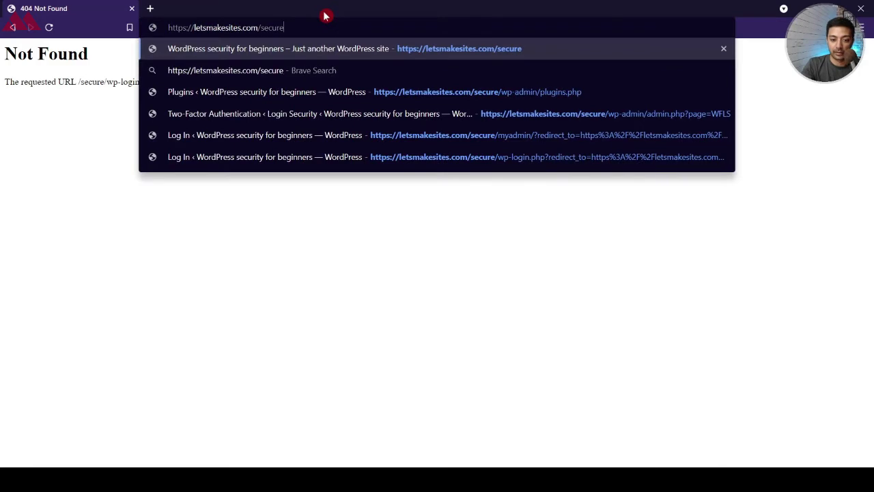
{"action": "type", "text": "/"}
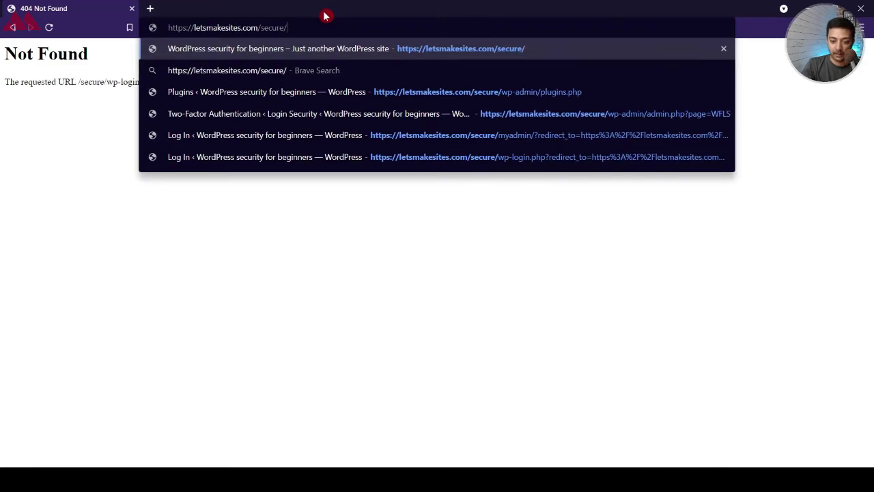
{"action": "type", "text": "my"}
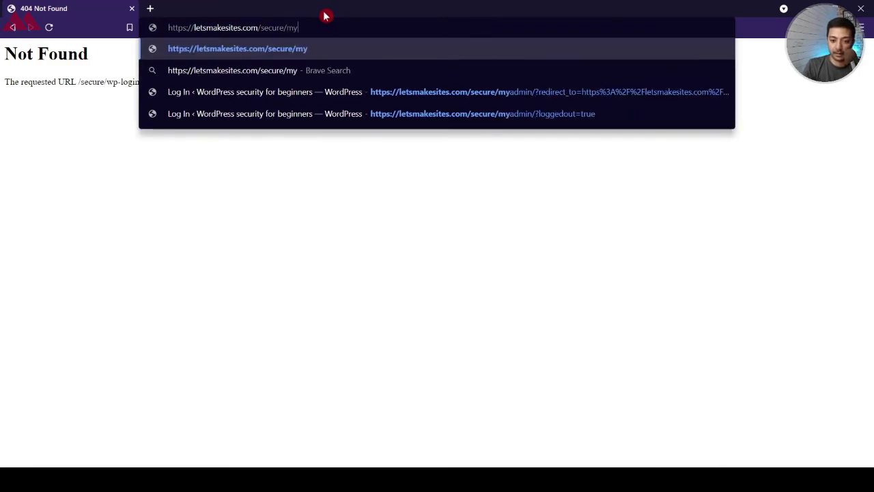
{"action": "type", "text": "admin"}
{"action": "key", "text": "Return"}
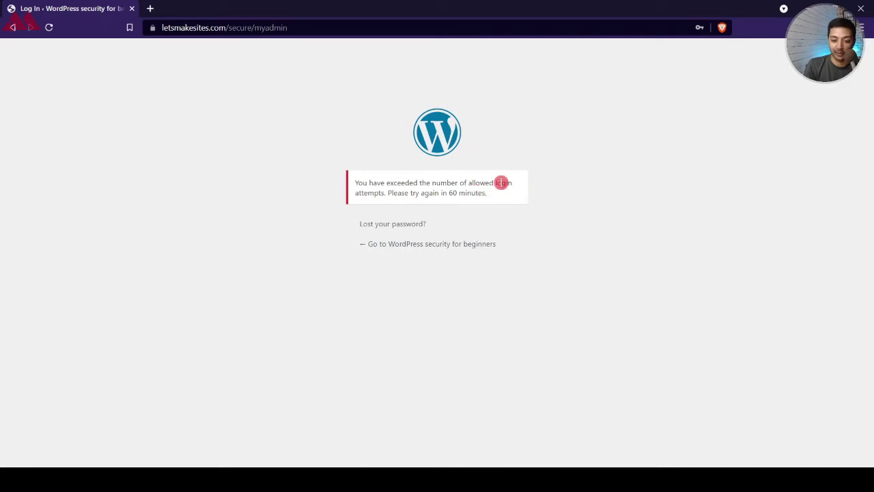
{"action": "triple_click", "coordinate": [448, 195]}
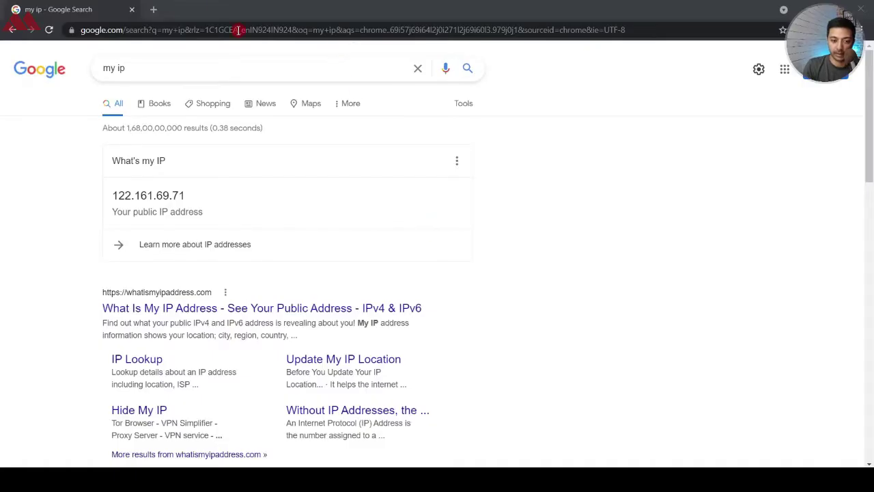
Switch to the Chrome window with the IP search and load letsmakesites.com/secure/myadmin in a new tab
{"action": "left_click", "coordinate": [153, 9]}
{"action": "type", "text": "letsmakesites.com/secure/myadmin"}
{"action": "key", "text": "Return"}
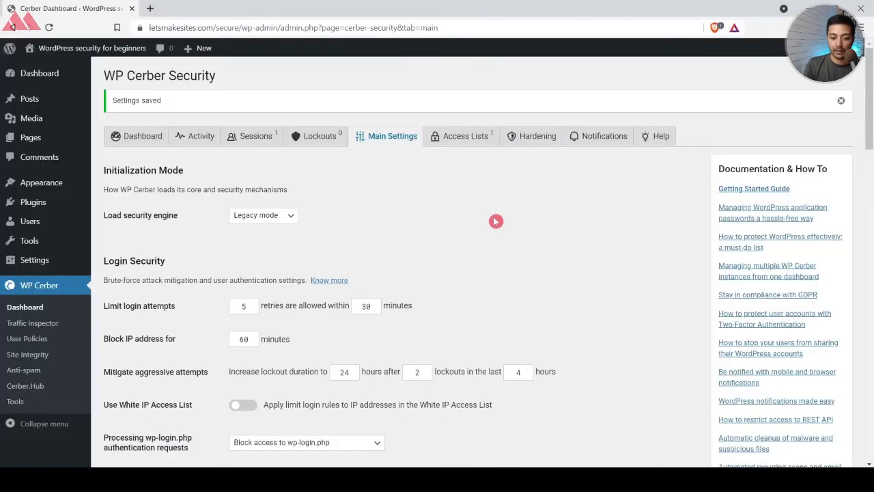
Back in WP Cerber, turn on username discovery prevention via user XML sitemaps and Disable PHP in uploads under Hardening, and save
{"action": "scroll", "coordinate": [496, 221], "scroll_direction": "down", "scroll_amount": 10}
{"action": "scroll", "coordinate": [496, 221], "scroll_direction": "down", "scroll_amount": 7}
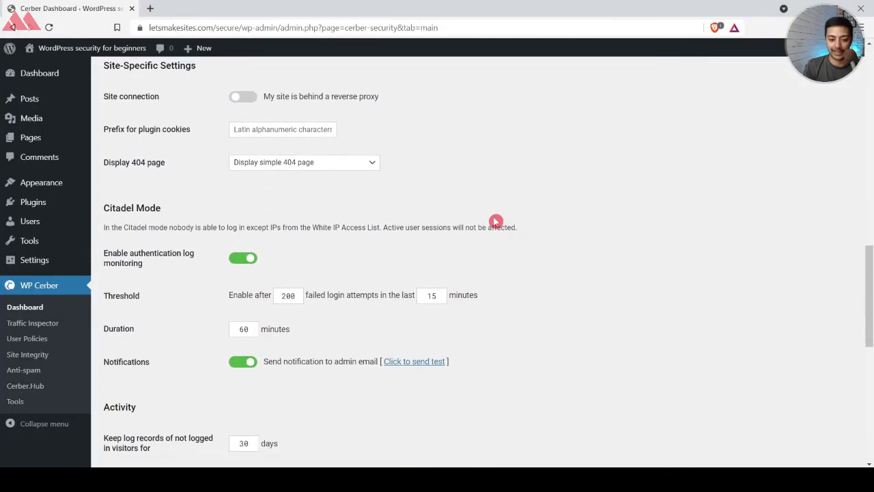
{"action": "scroll", "coordinate": [496, 221], "scroll_direction": "down", "scroll_amount": 2}
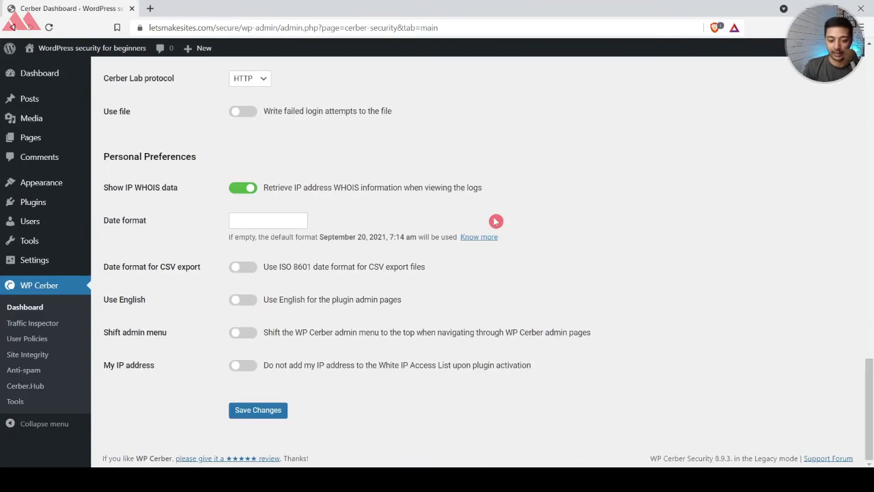
{"action": "scroll", "coordinate": [496, 221], "scroll_direction": "up", "scroll_amount": 20}
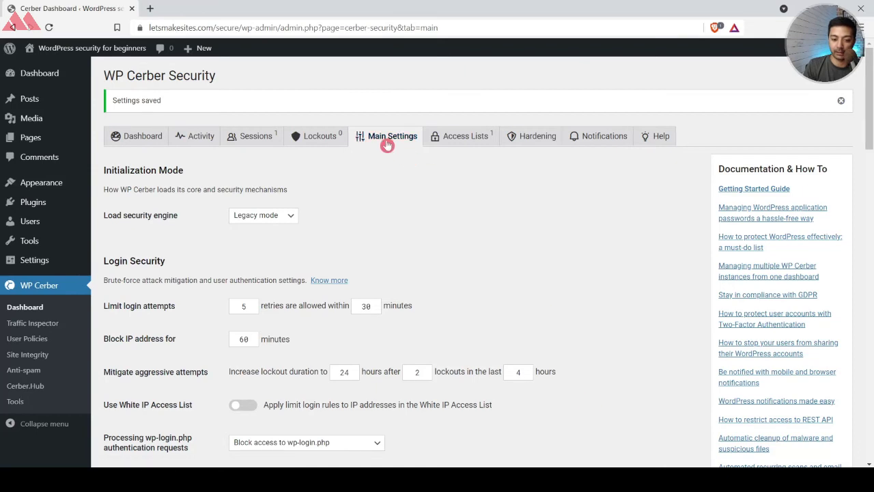
{"action": "left_click", "coordinate": [525, 138]}
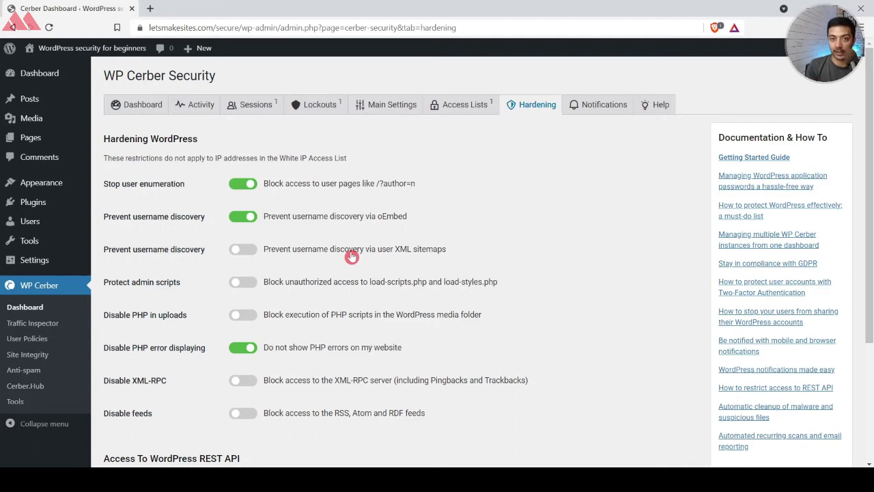
{"action": "left_click", "coordinate": [247, 251]}
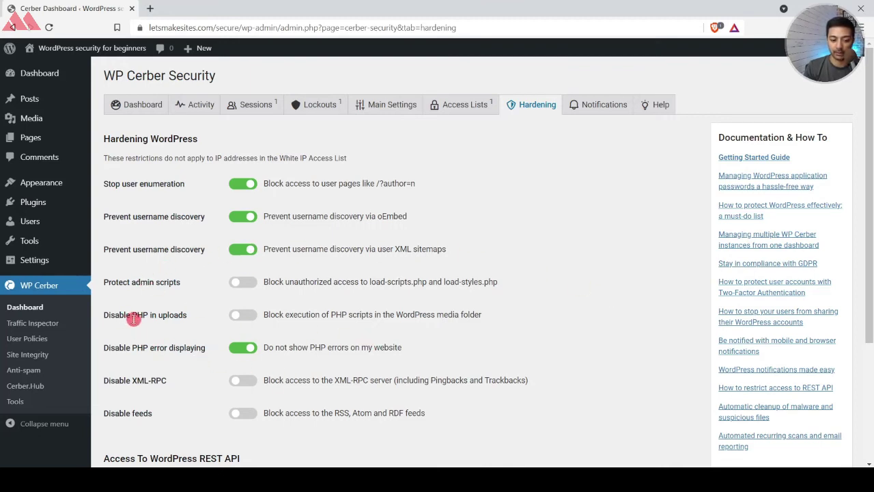
{"action": "left_click", "coordinate": [252, 319]}
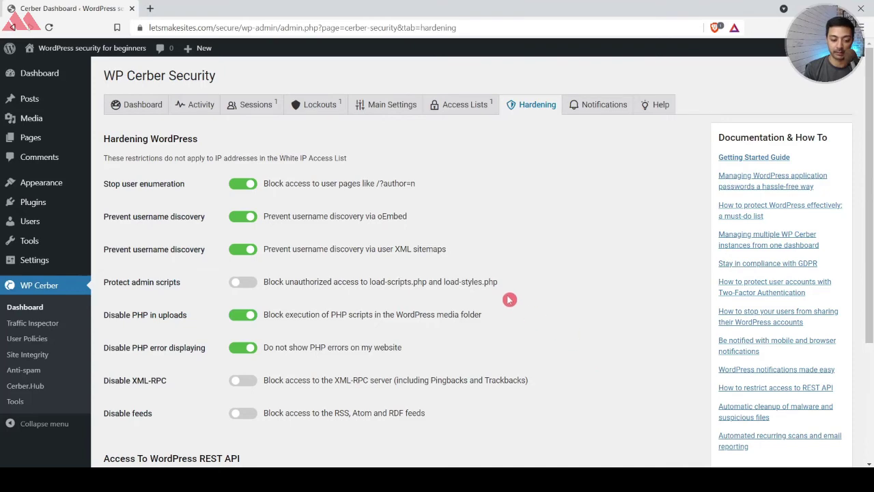
{"action": "scroll", "coordinate": [511, 300], "scroll_direction": "down", "scroll_amount": 3}
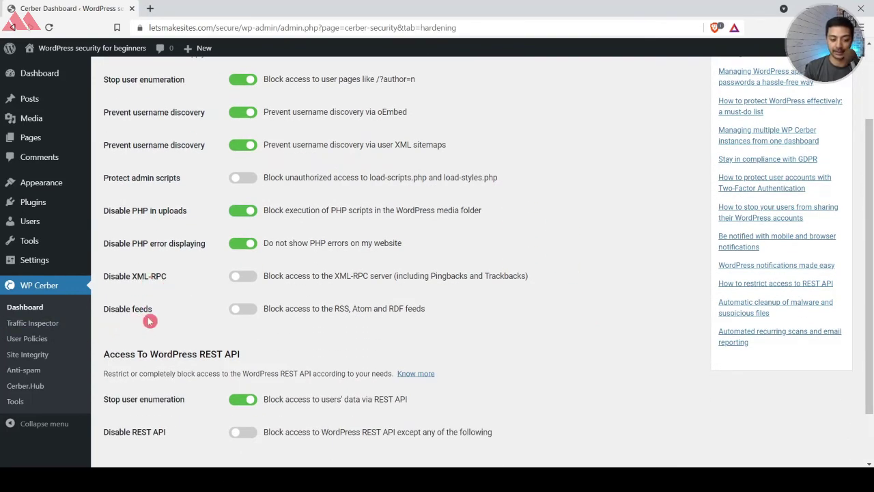
{"action": "scroll", "coordinate": [569, 310], "scroll_direction": "down", "scroll_amount": 2}
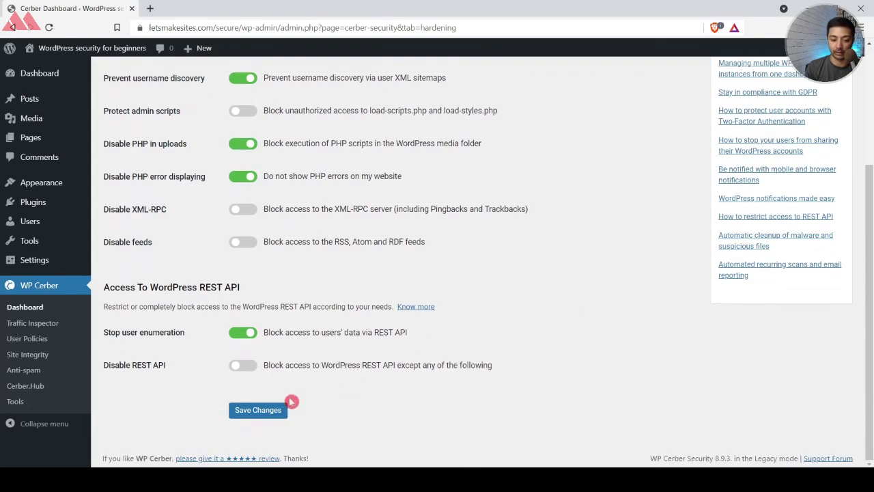
{"action": "left_click", "coordinate": [272, 413]}
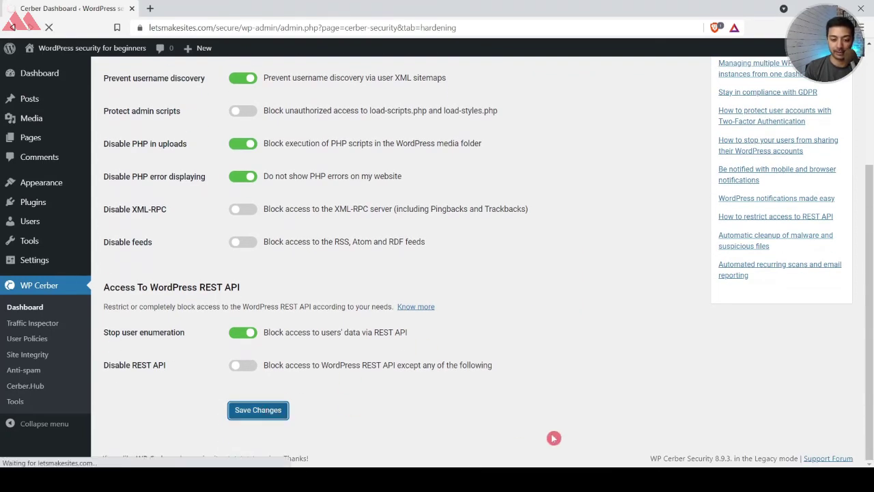
Open the Traffic Inspector settings and review the inspection and error shielding options
{"action": "left_click", "coordinate": [20, 328]}
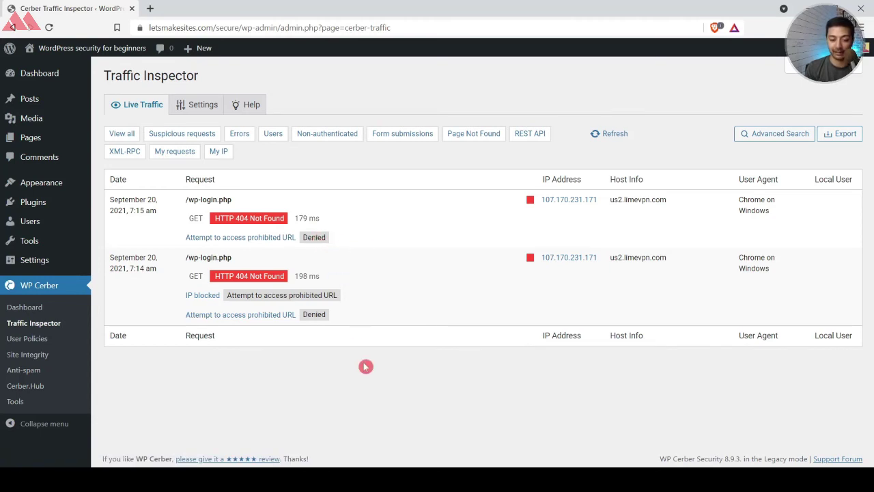
{"action": "left_click", "coordinate": [203, 107]}
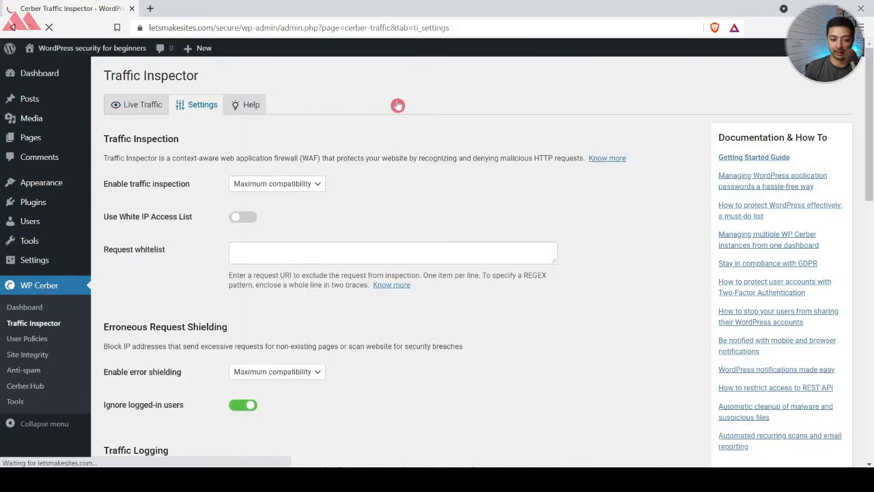
{"action": "scroll", "coordinate": [386, 204], "scroll_direction": "down", "scroll_amount": 2}
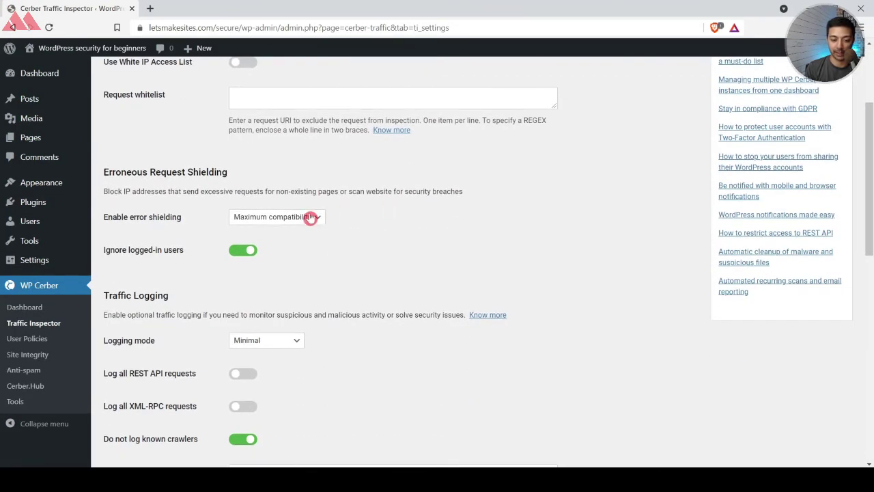
{"action": "left_click", "coordinate": [311, 218]}
{"action": "left_click", "coordinate": [309, 216]}
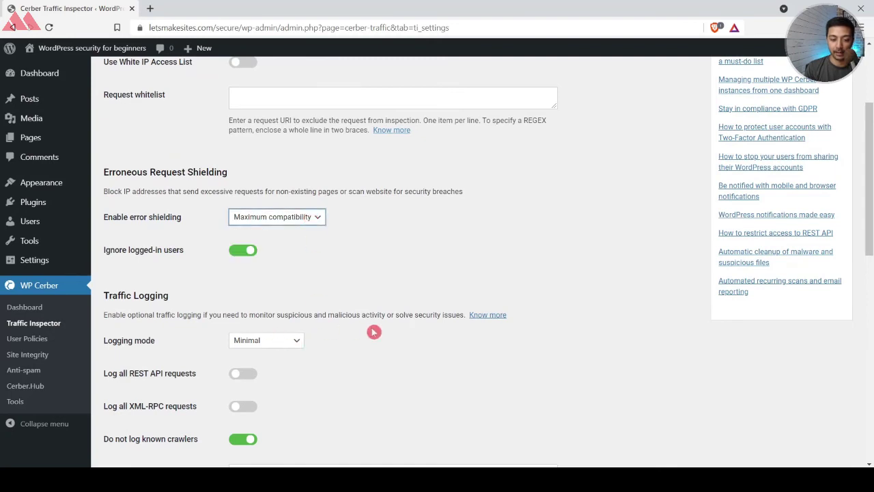
{"action": "scroll", "coordinate": [373, 332], "scroll_direction": "down", "scroll_amount": 1}
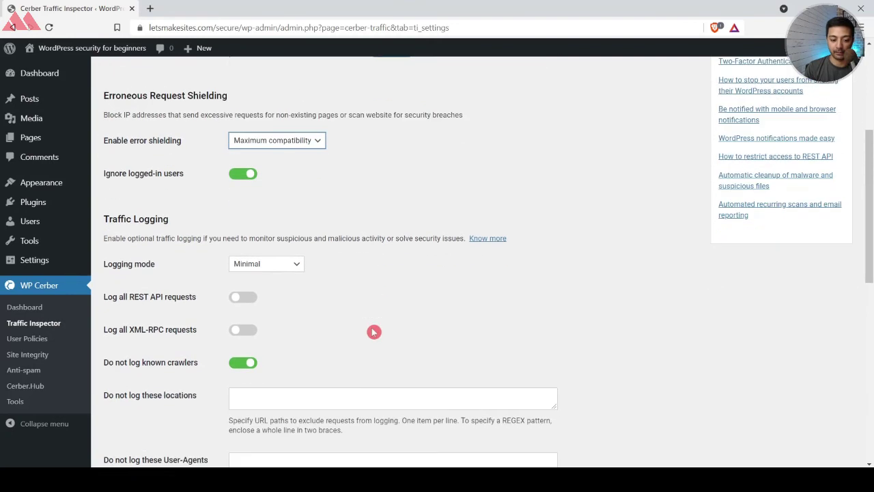
Try the All traffic logging mode under Traffic Logging, and return it to Minimal
{"action": "left_click", "coordinate": [291, 266]}
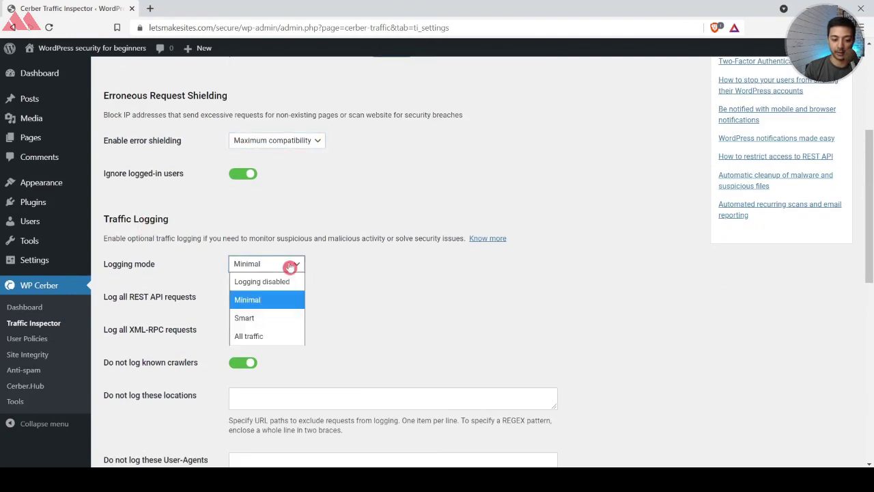
{"action": "left_click", "coordinate": [276, 338]}
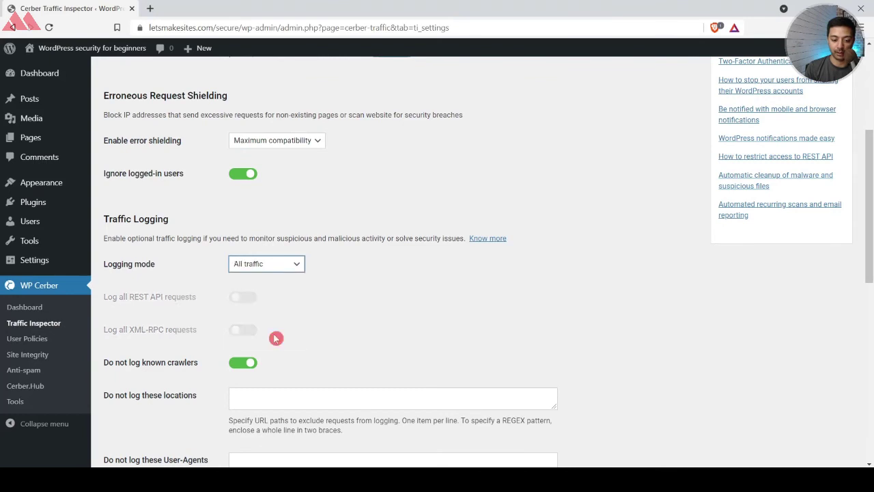
{"action": "left_click", "coordinate": [293, 272]}
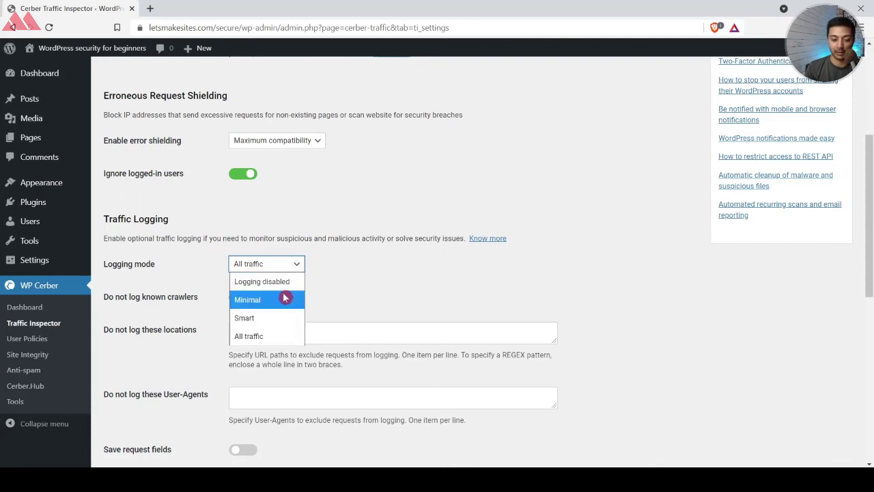
{"action": "left_click", "coordinate": [286, 297]}
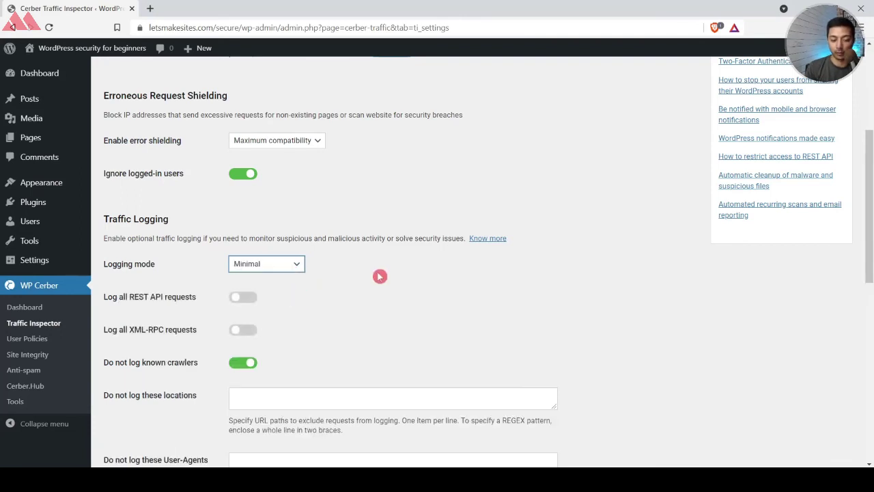
Save the Traffic Inspector settings
{"action": "scroll", "coordinate": [380, 276], "scroll_direction": "up", "scroll_amount": 1}
{"action": "scroll", "coordinate": [380, 276], "scroll_direction": "down", "scroll_amount": 8}
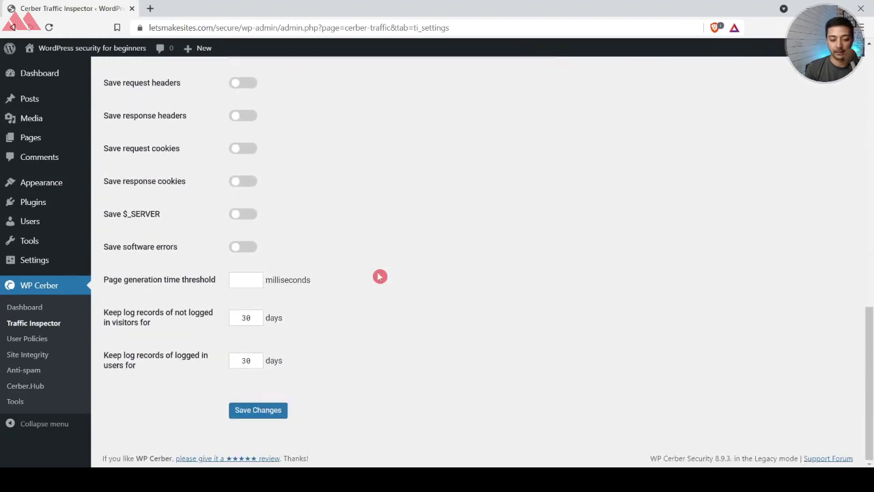
{"action": "left_click", "coordinate": [260, 411]}
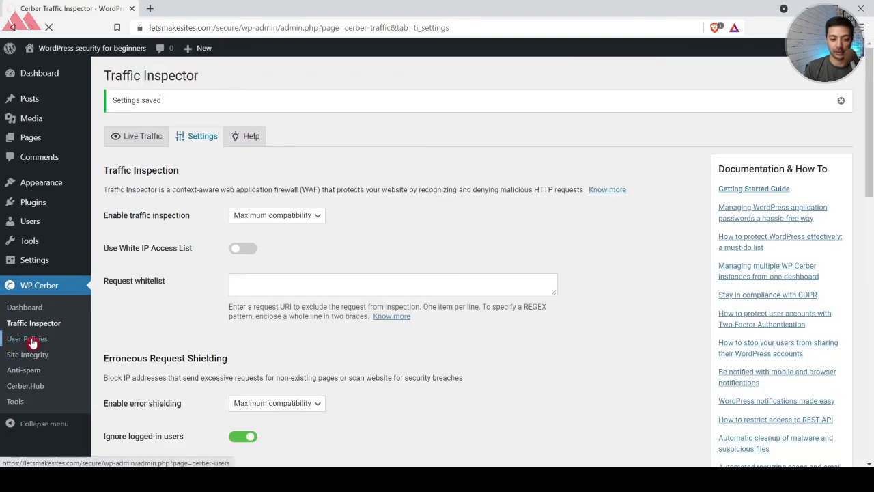
Open User Policies and examine the role-based settings for Administrator and the global policies
{"action": "left_click", "coordinate": [33, 343]}
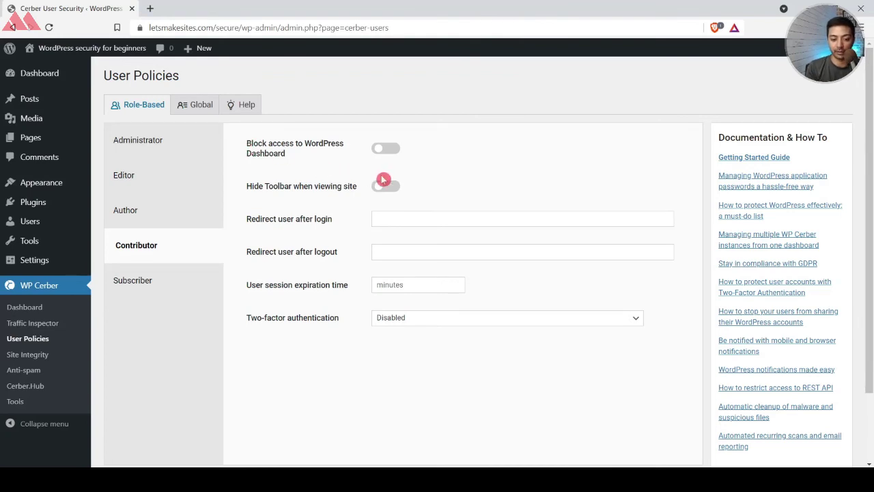
{"action": "left_click", "coordinate": [170, 149]}
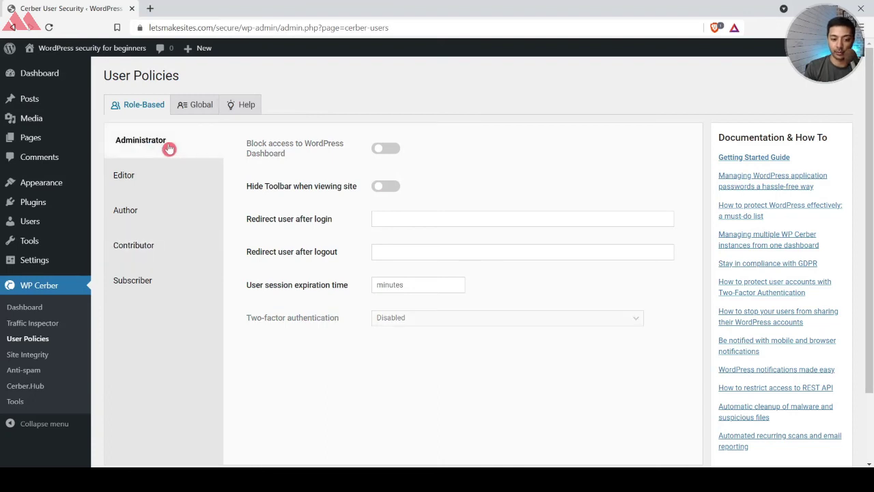
{"action": "left_click", "coordinate": [182, 104]}
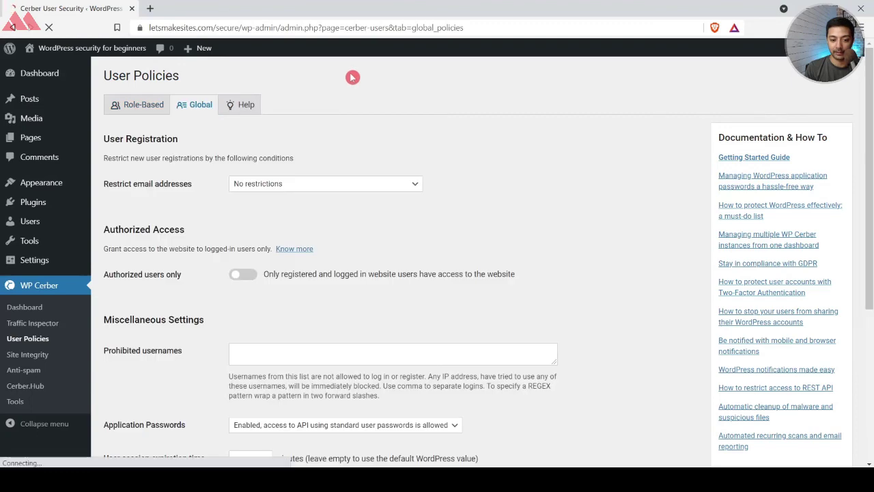
{"action": "scroll", "coordinate": [327, 227], "scroll_direction": "down", "scroll_amount": 4}
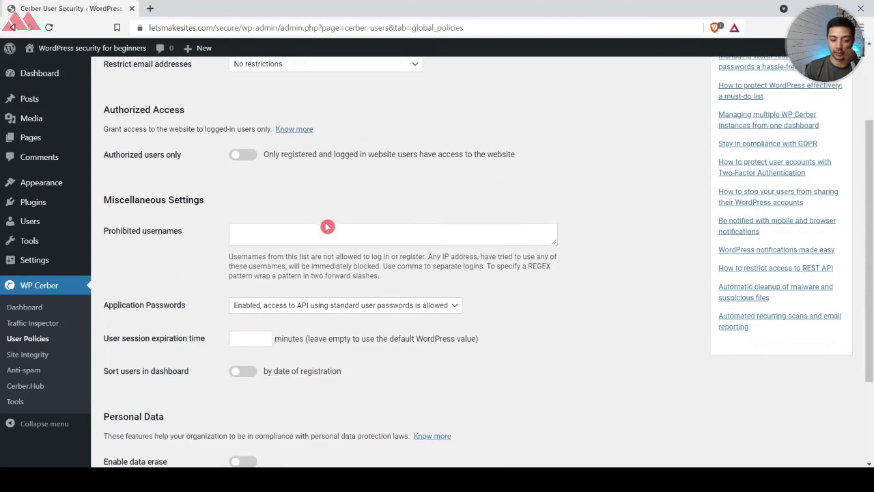
{"action": "scroll", "coordinate": [327, 227], "scroll_direction": "up", "scroll_amount": 4}
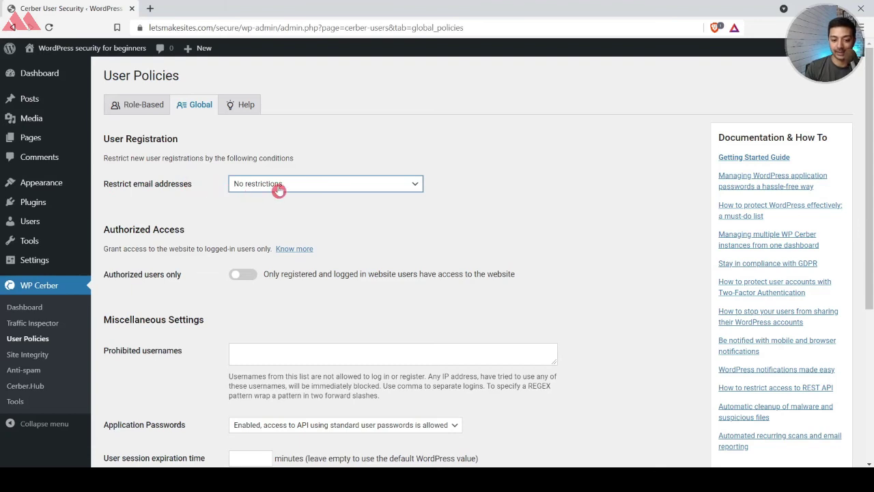
Set Restrict email addresses to "Permit only email addresses that match the following" and save the global user policies
{"action": "left_click", "coordinate": [308, 191]}
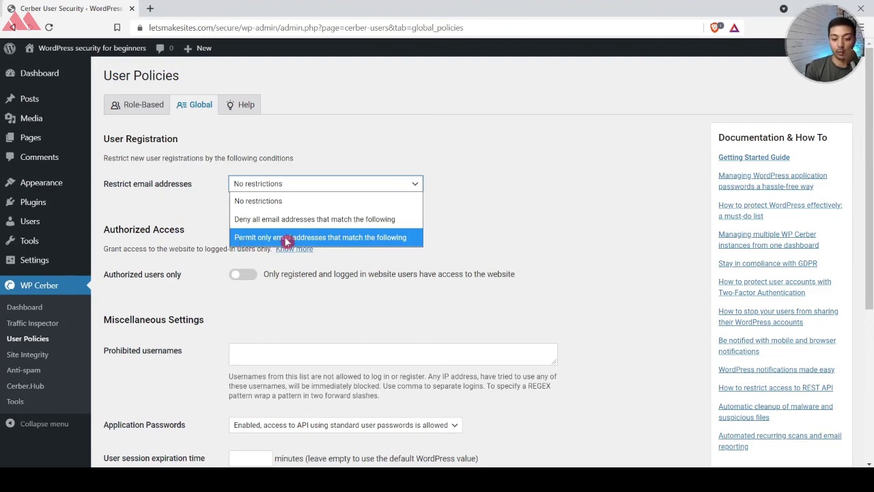
{"action": "left_click", "coordinate": [380, 238]}
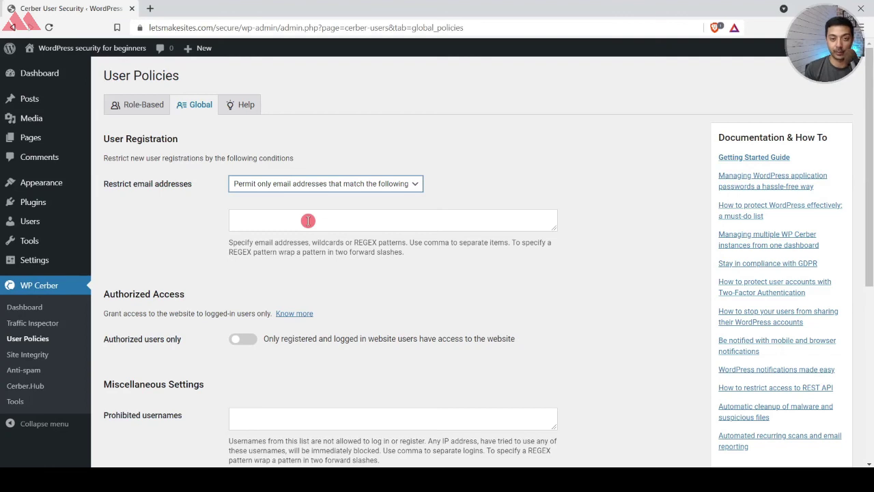
{"action": "scroll", "coordinate": [308, 220], "scroll_direction": "down", "scroll_amount": 2}
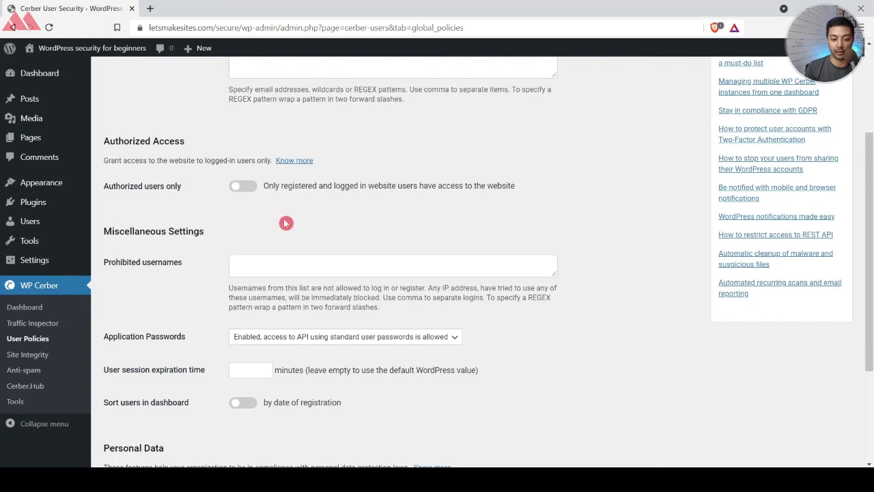
{"action": "scroll", "coordinate": [372, 256], "scroll_direction": "down", "scroll_amount": 1}
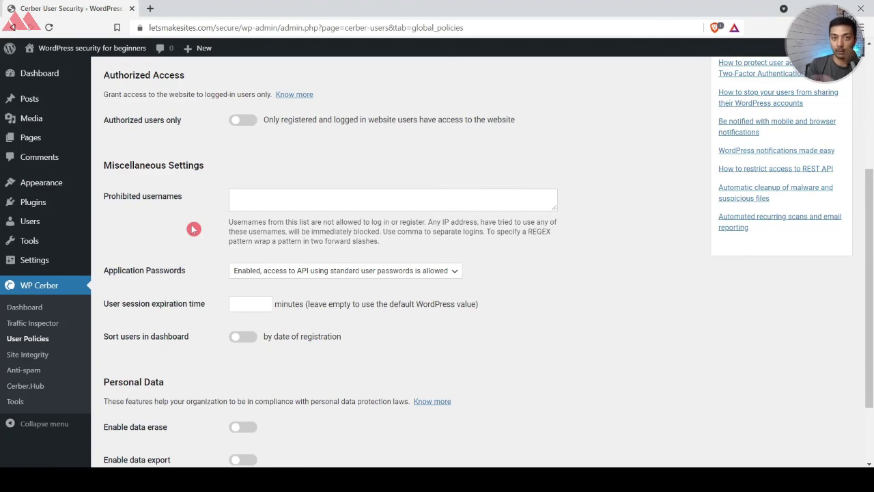
{"action": "left_click", "coordinate": [282, 196]}
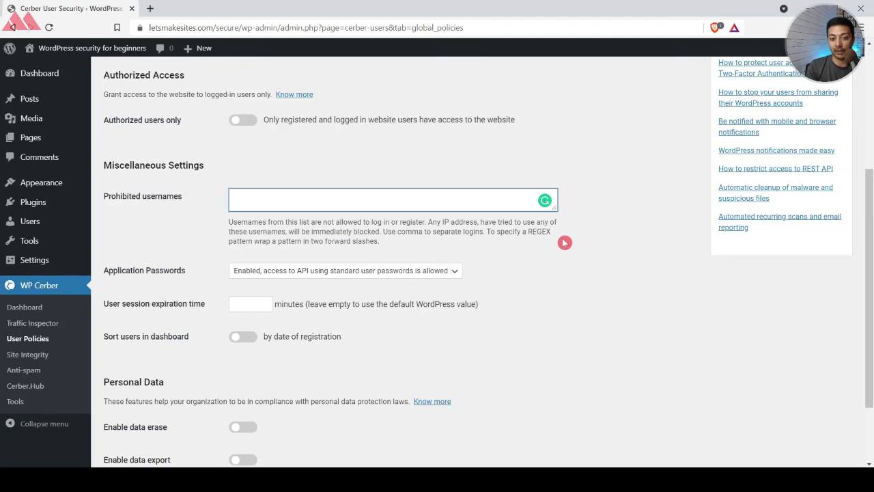
{"action": "scroll", "coordinate": [579, 300], "scroll_direction": "down", "scroll_amount": 2}
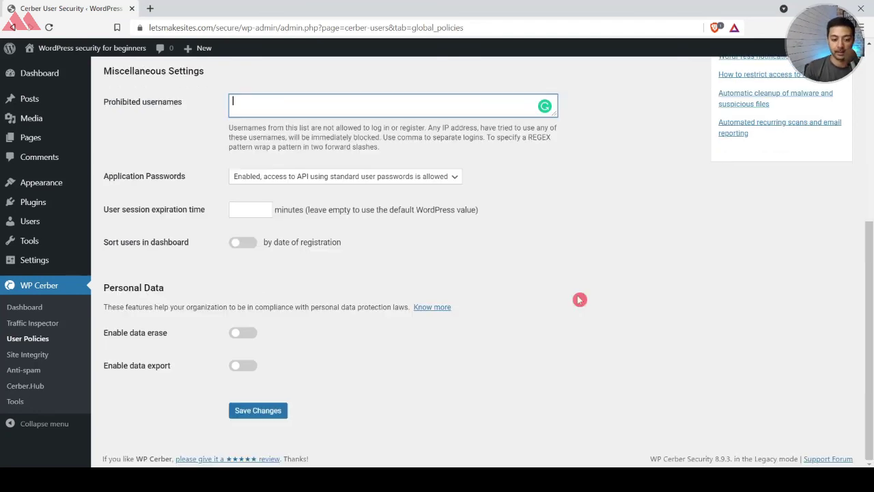
{"action": "left_click", "coordinate": [251, 416]}
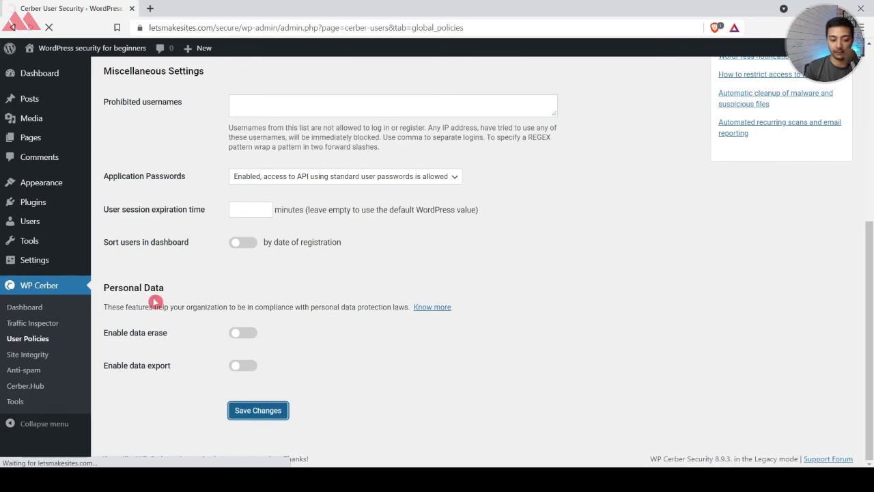
Open Site Integrity and examine the security scanner, its scanner settings and the scan scheduling options
{"action": "left_click", "coordinate": [15, 355]}
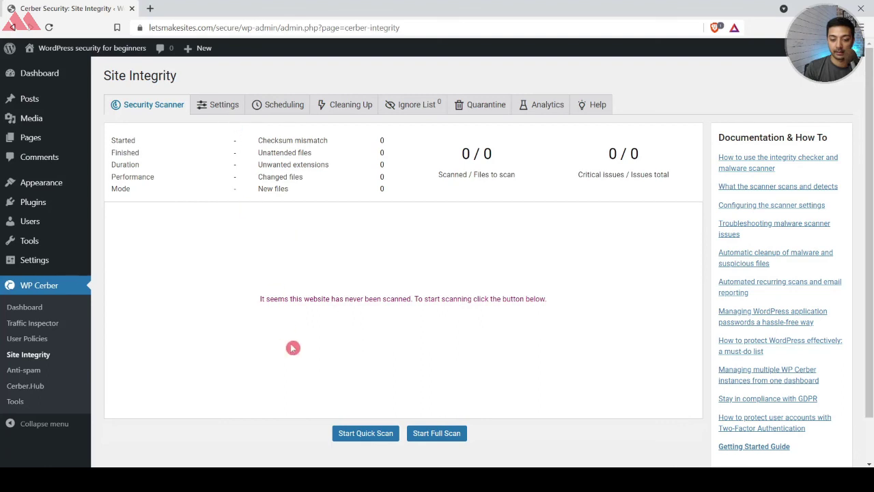
{"action": "left_click", "coordinate": [226, 106]}
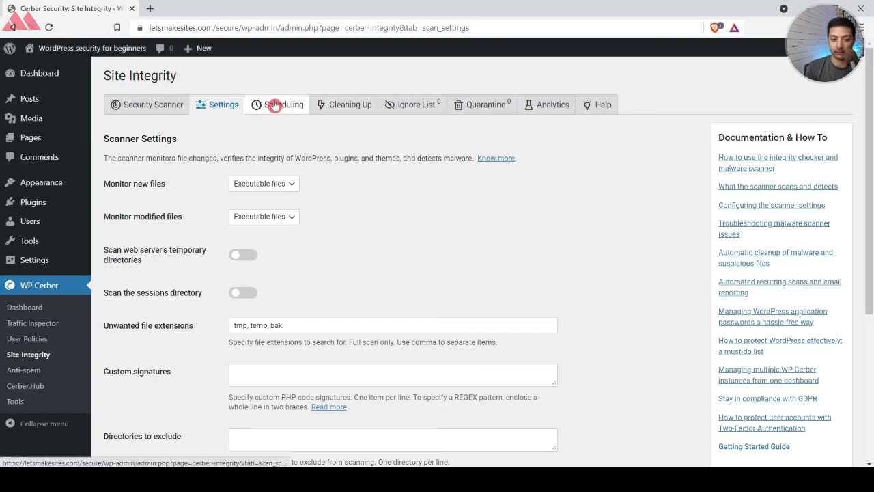
{"action": "left_click", "coordinate": [274, 104]}
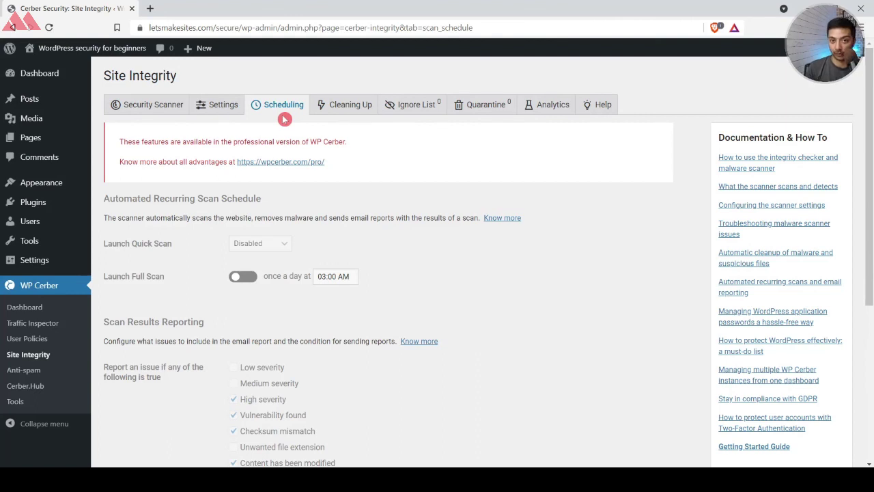
Open the Anti-spam settings and review the anti-spam engine and reCAPTCHA options
{"action": "left_click", "coordinate": [21, 370]}
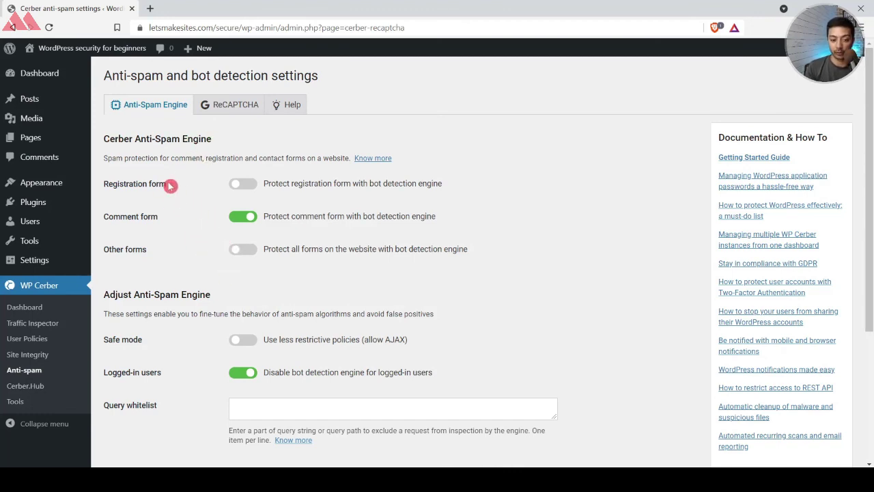
{"action": "left_click", "coordinate": [212, 105]}
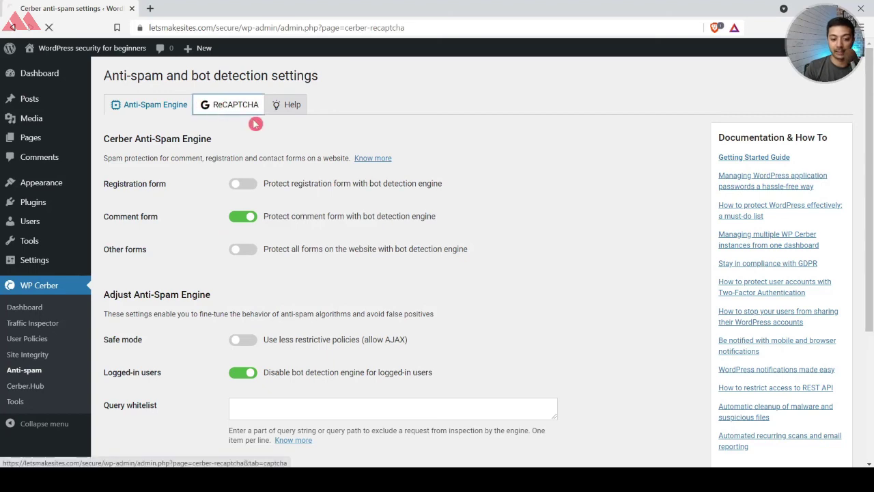
{"action": "scroll", "coordinate": [563, 148], "scroll_direction": "down", "scroll_amount": 1}
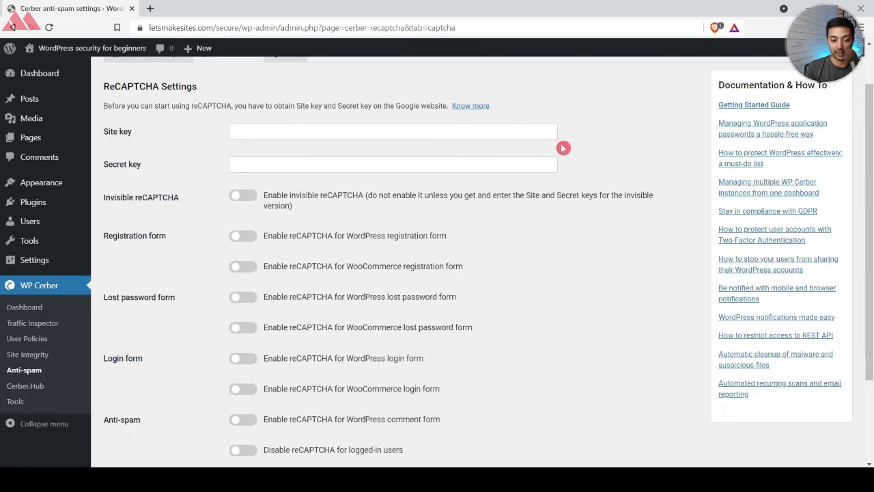
{"action": "scroll", "coordinate": [291, 360], "scroll_direction": "down", "scroll_amount": 3}
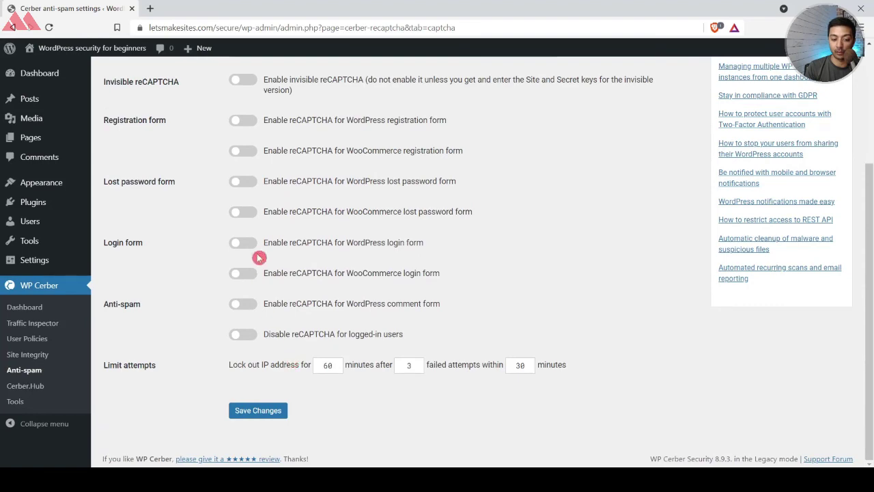
{"action": "scroll", "coordinate": [205, 307], "scroll_direction": "up", "scroll_amount": 3}
Open the Tools page of WP Cerber
{"action": "left_click", "coordinate": [16, 401]}
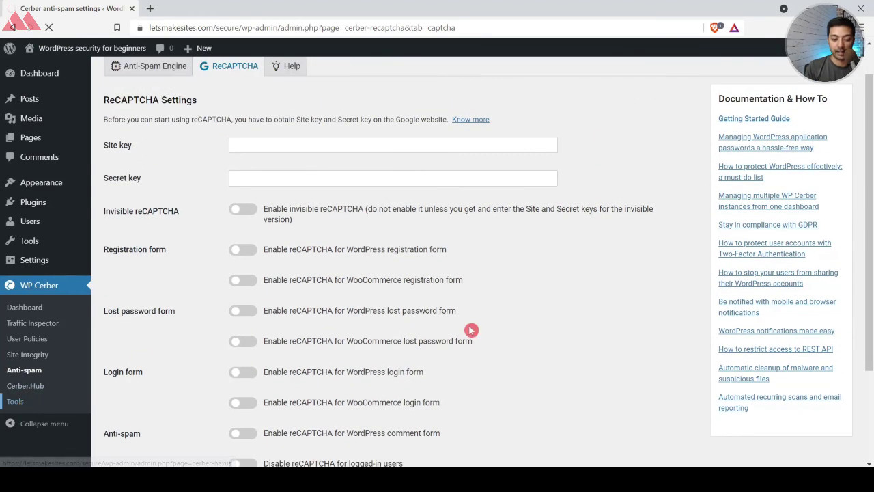